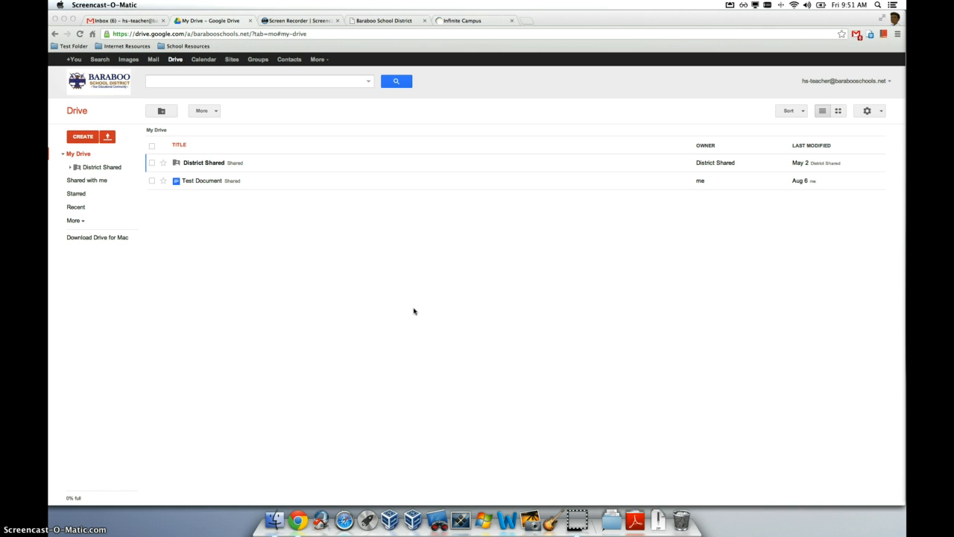
Step: Switch to Infinite Campus and open the Filter Designer under Ad Hoc Reporting
click(416, 311)
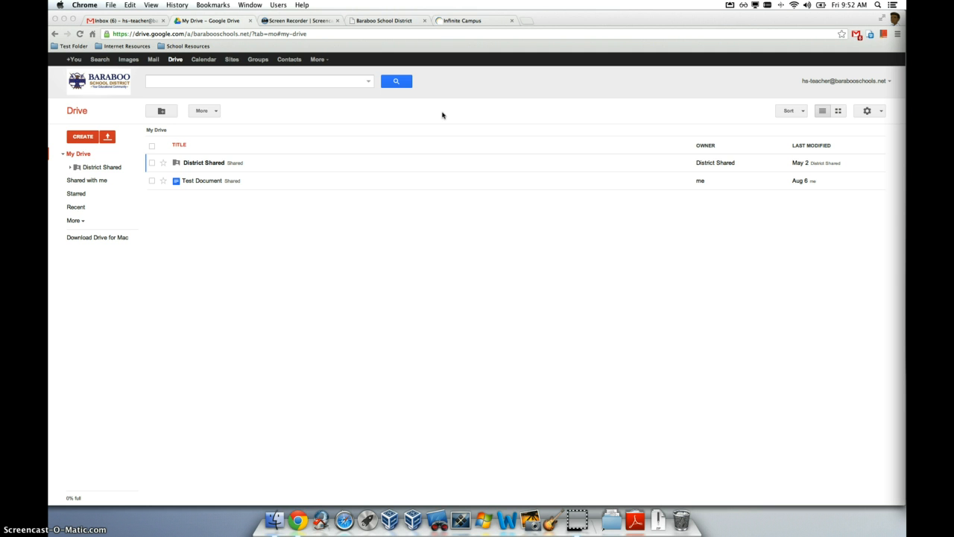
click(471, 22)
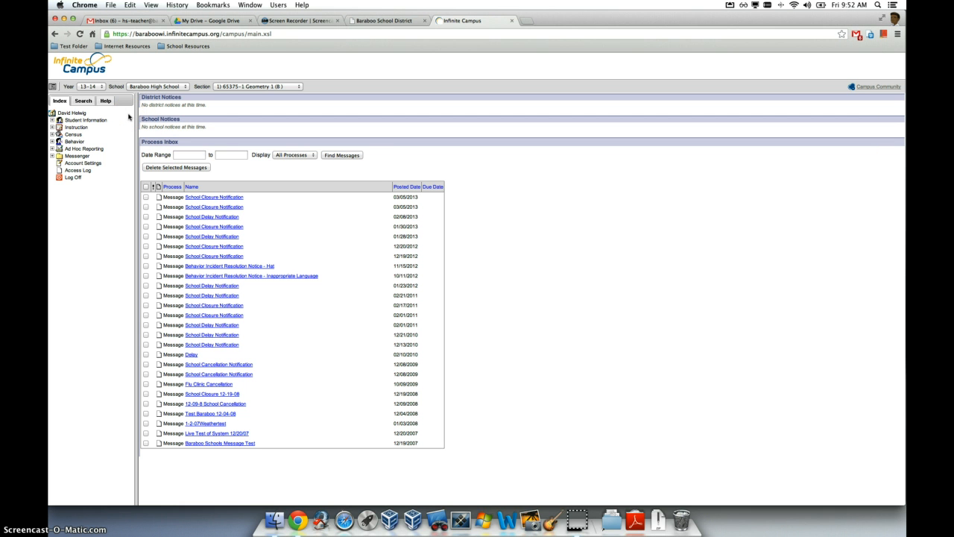
click(52, 149)
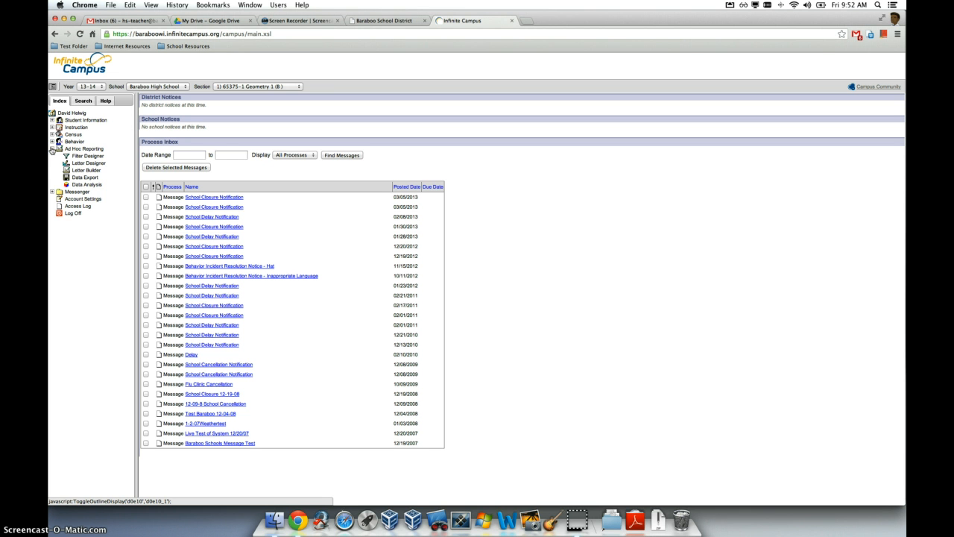
click(87, 156)
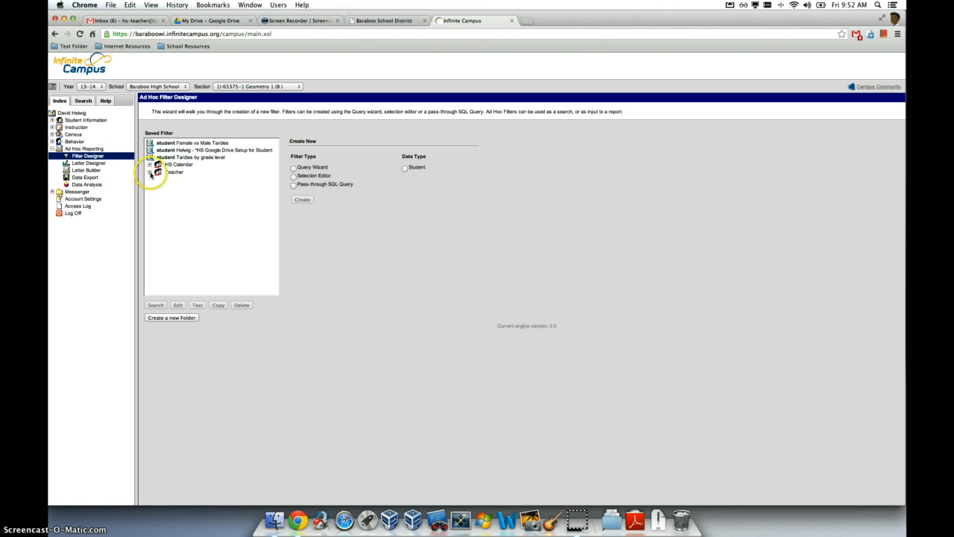
Step: Copy the saved filter "*HS Google Drive Setup for Student Folders" from the Teacher folder
click(150, 172)
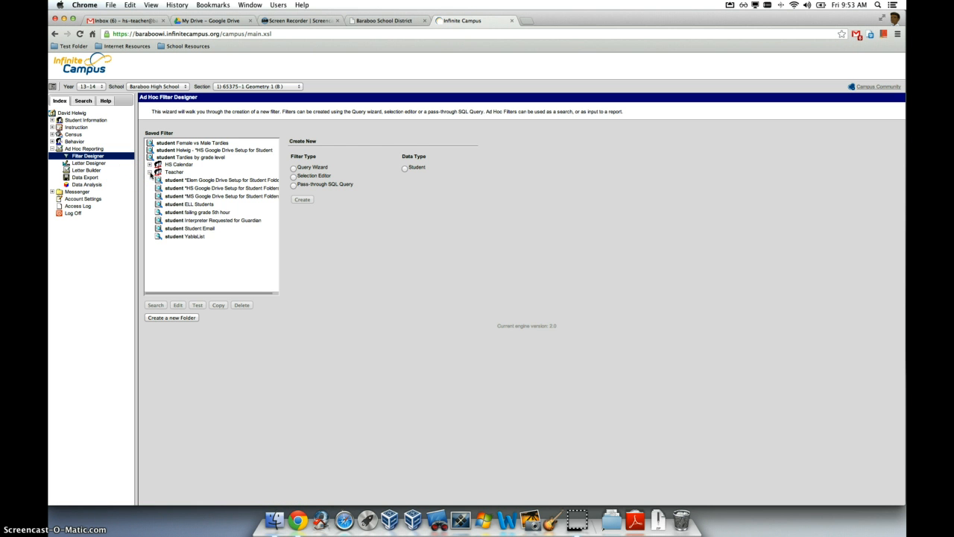
click(195, 189)
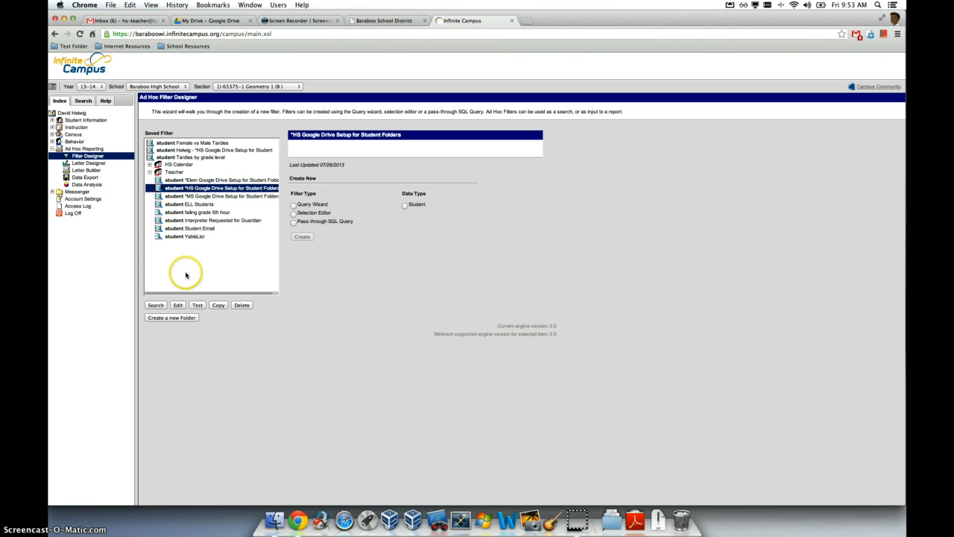
click(219, 306)
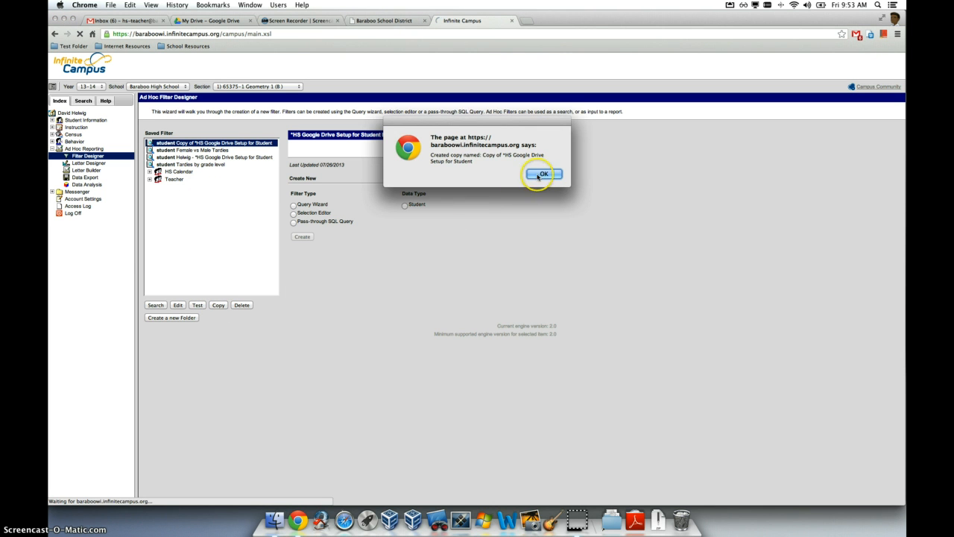
click(538, 173)
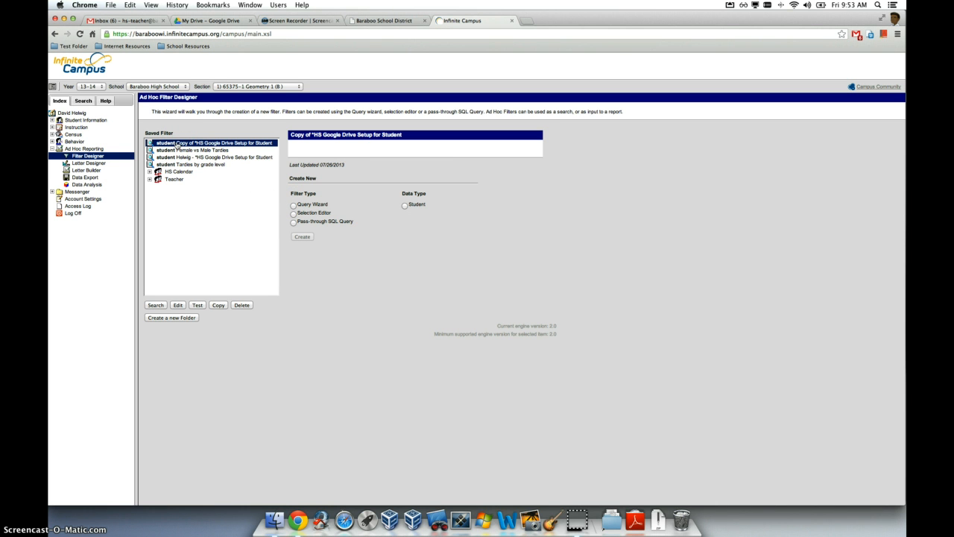
Step: Edit the copied filter, replace "Copy of" in its query name with the teacher's last name, and save it
click(178, 305)
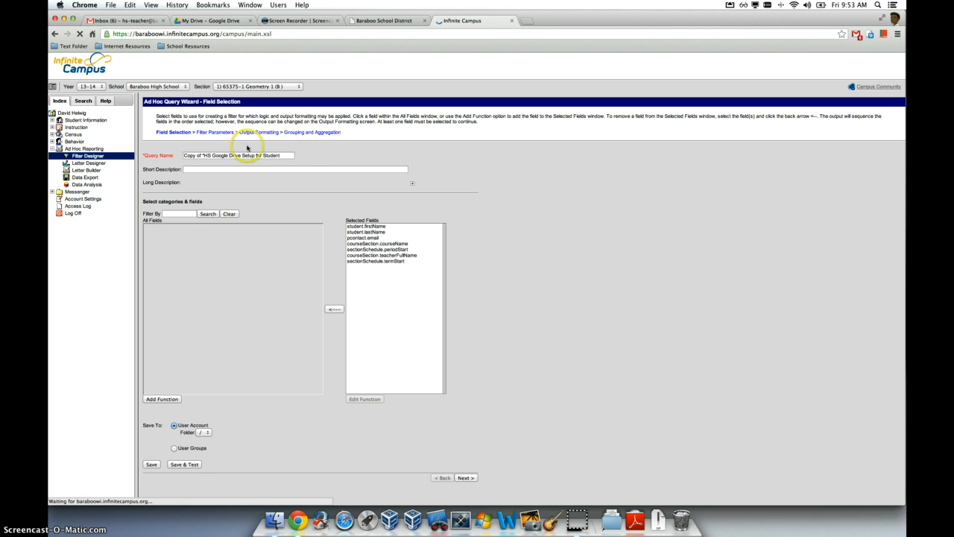
drag(202, 155, 168, 153)
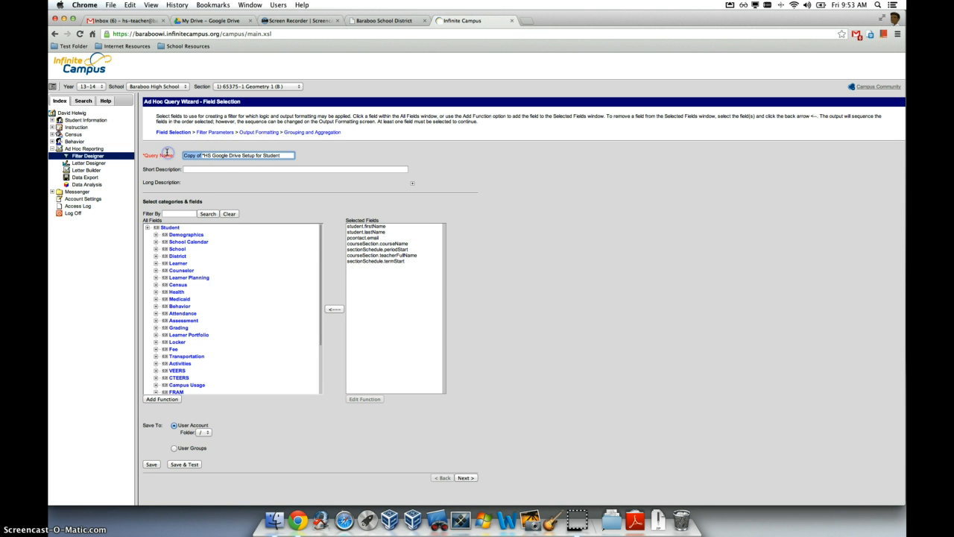
text(Hel)
text(w)
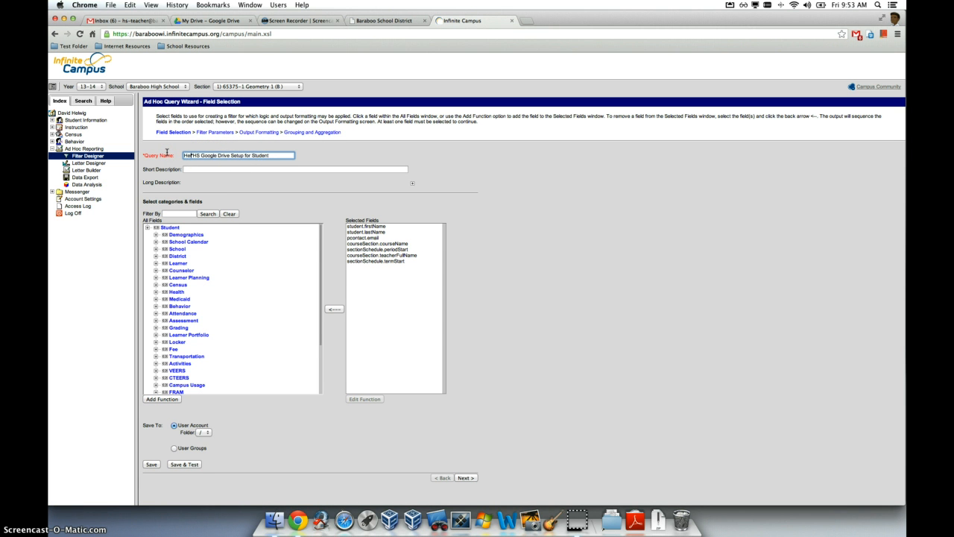
text(ig)
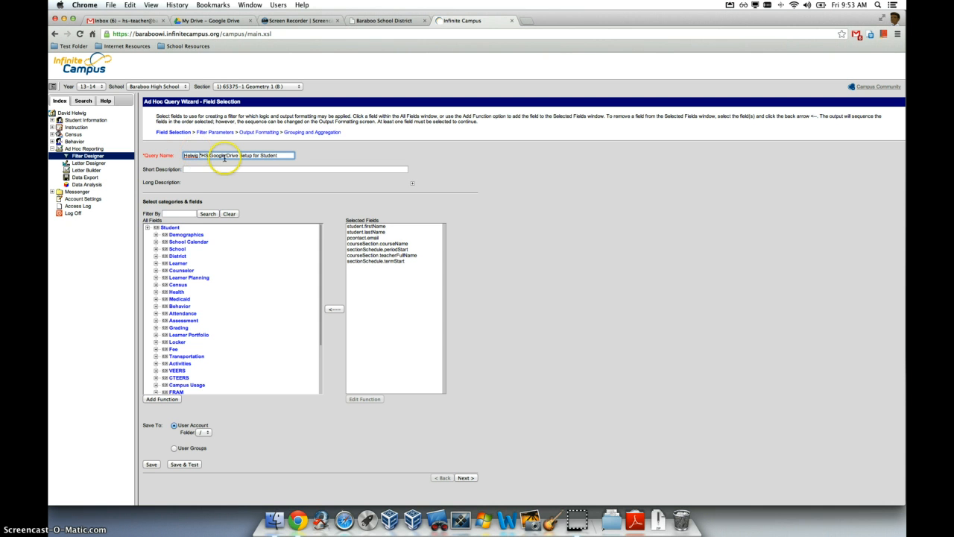
click(152, 465)
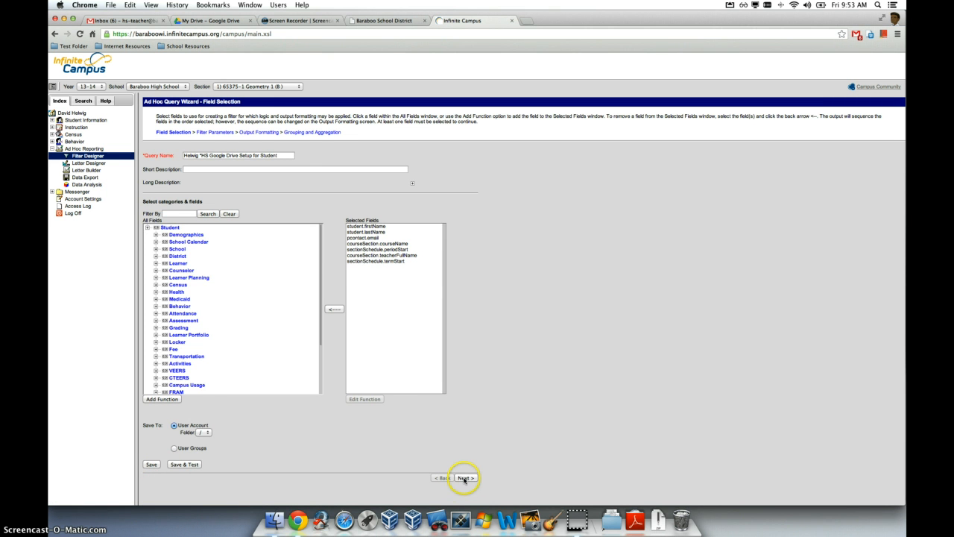
Step: In the query's filter parameters, set the courseSection.teacherFullName value to the teacher's last name and save
click(464, 478)
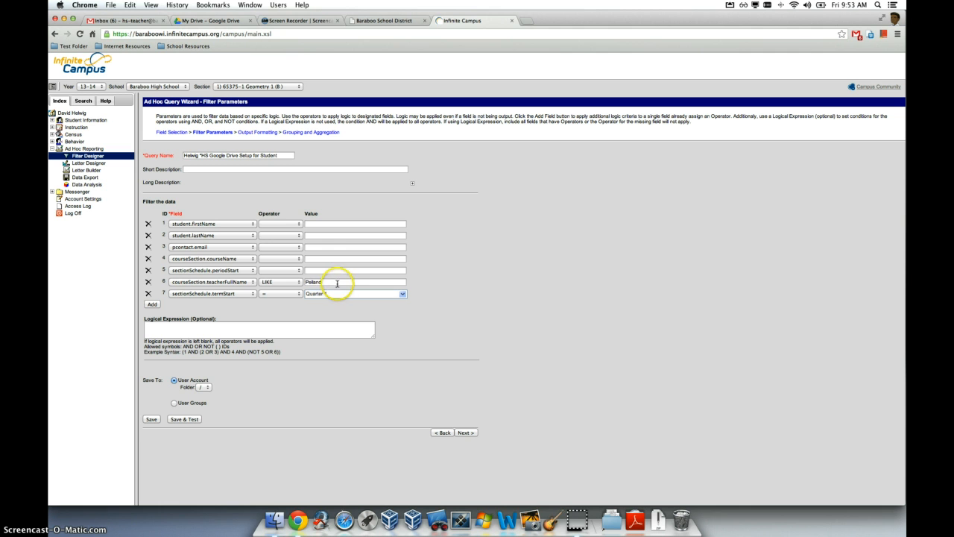
drag(331, 282, 306, 282)
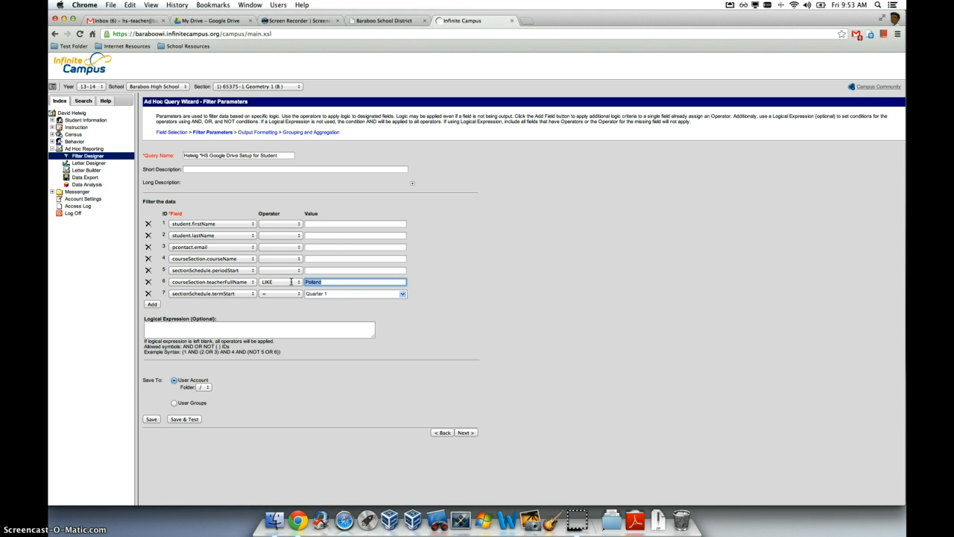
text(Helwig)
click(150, 419)
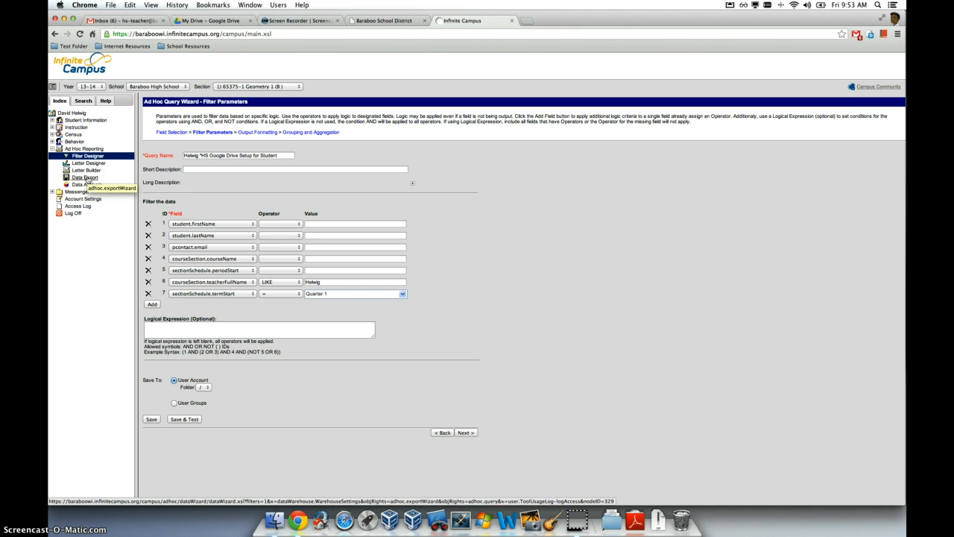
Step: Export the newly renamed Google Drive setup filter with Data Export as Delimited values (CSV)
click(87, 178)
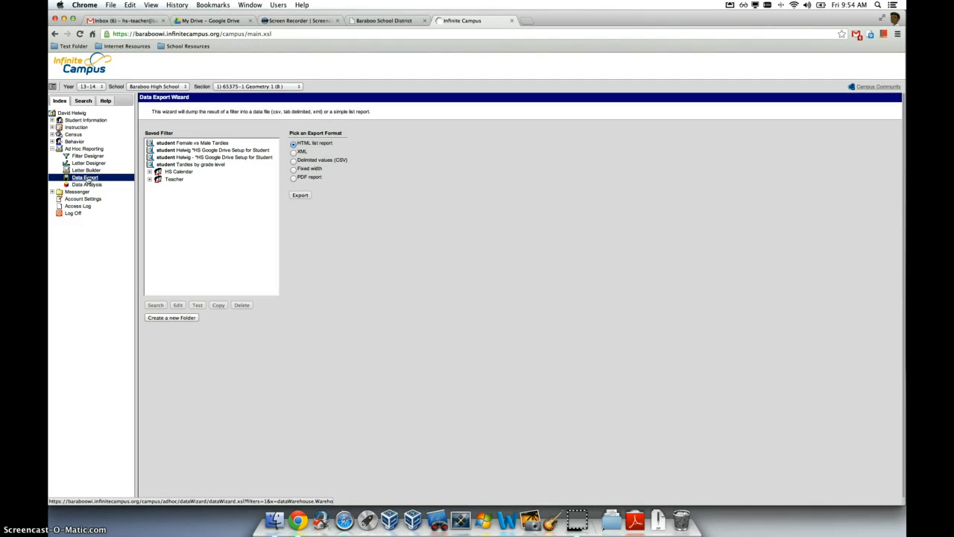
click(203, 150)
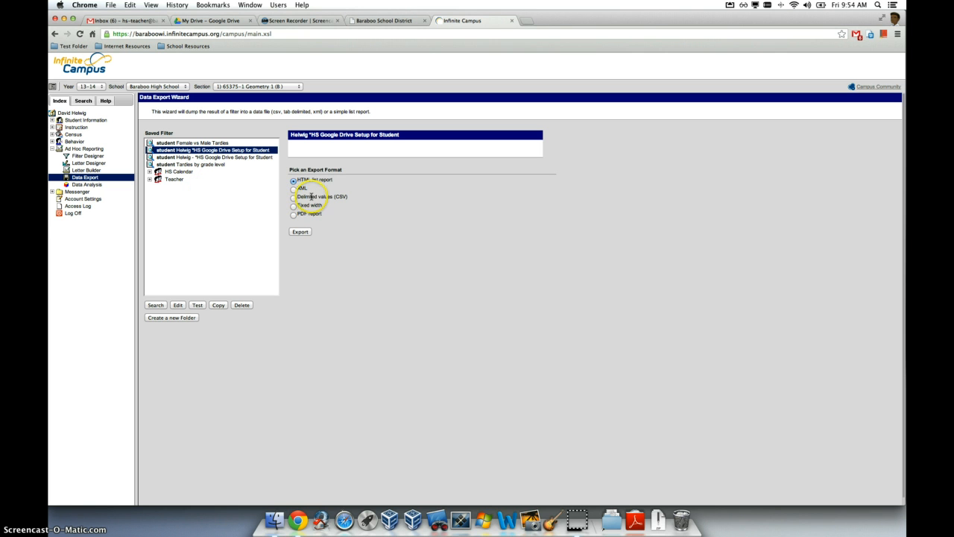
click(294, 197)
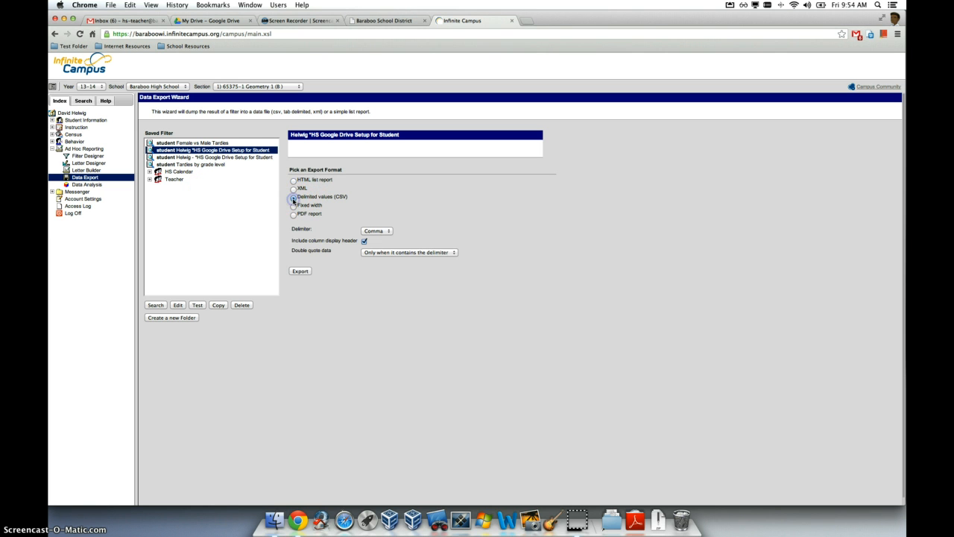
click(301, 272)
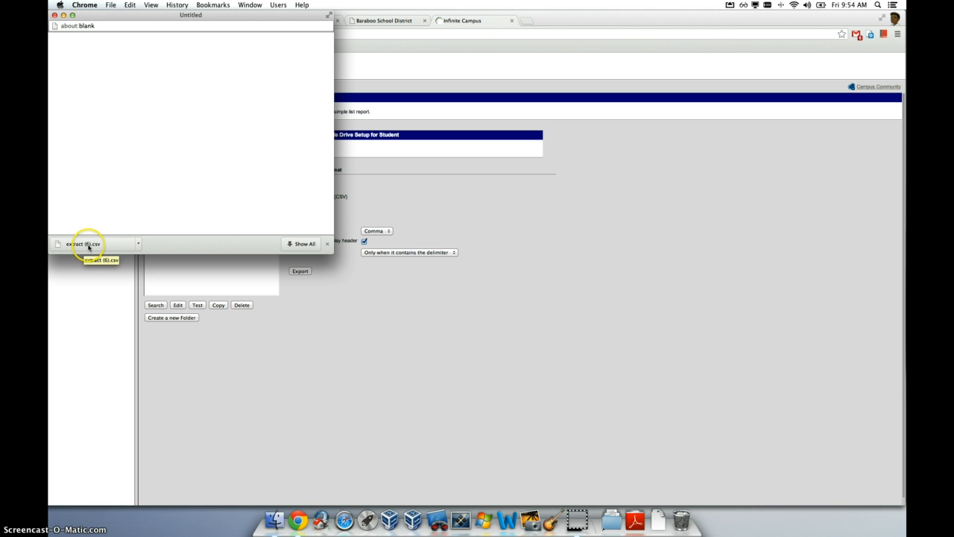
click(54, 16)
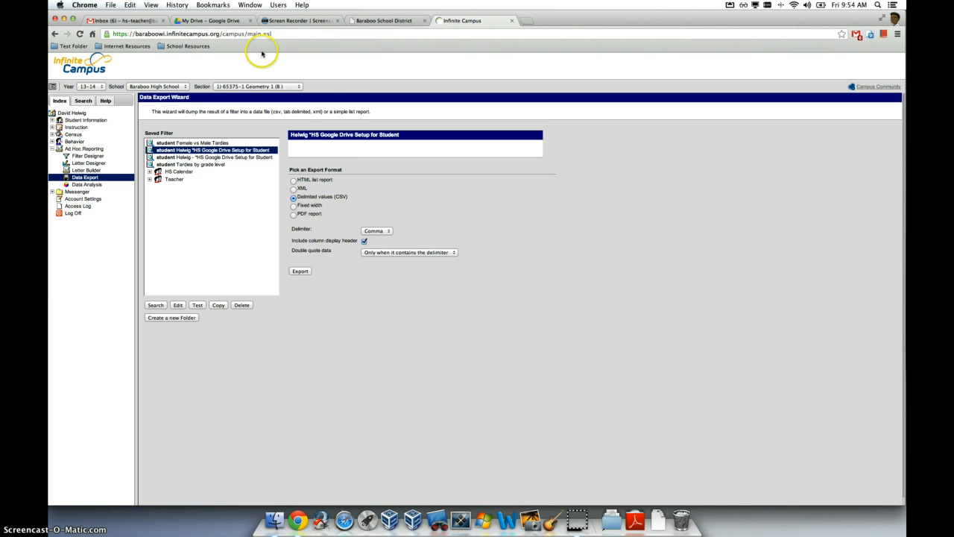
Step: Switch to Google Drive and upload extract (6).csv from the Downloads folder
click(204, 21)
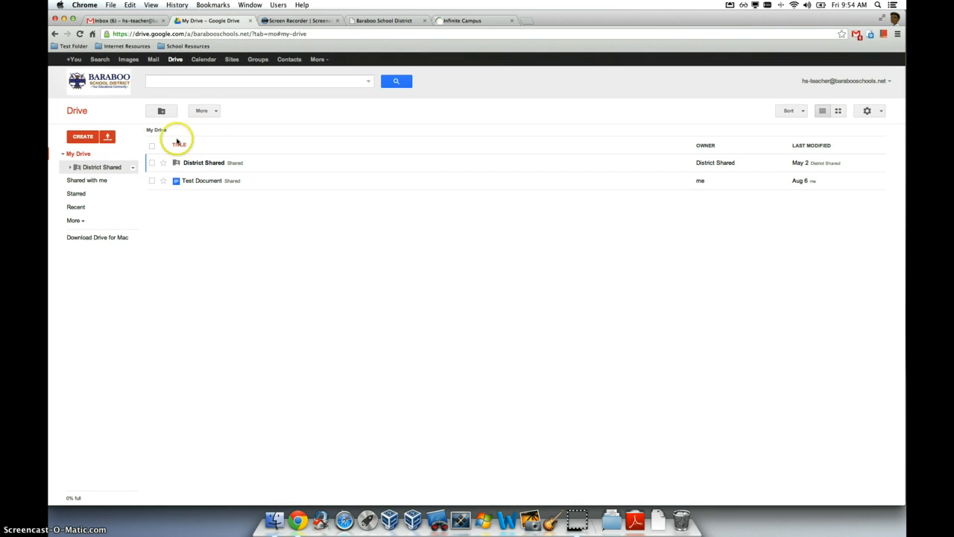
click(109, 137)
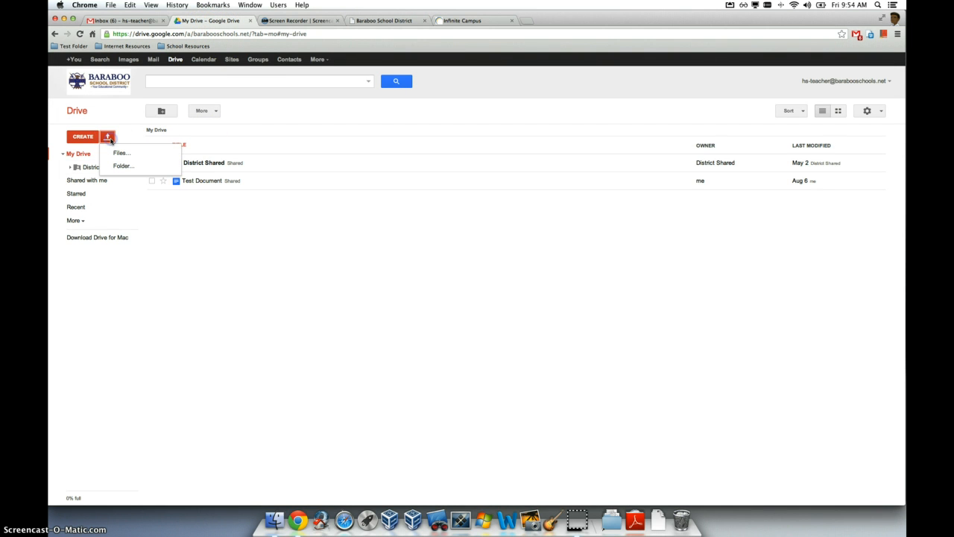
click(126, 158)
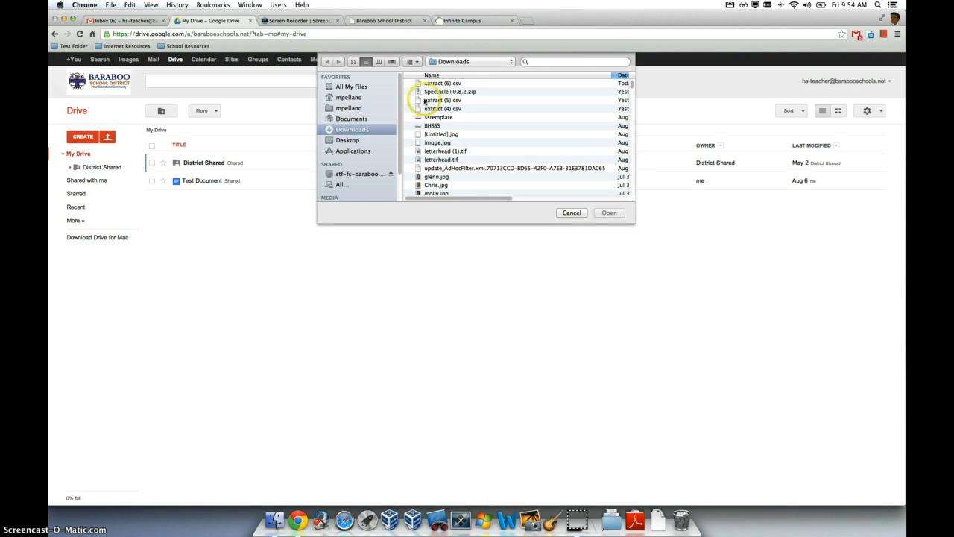
click(441, 84)
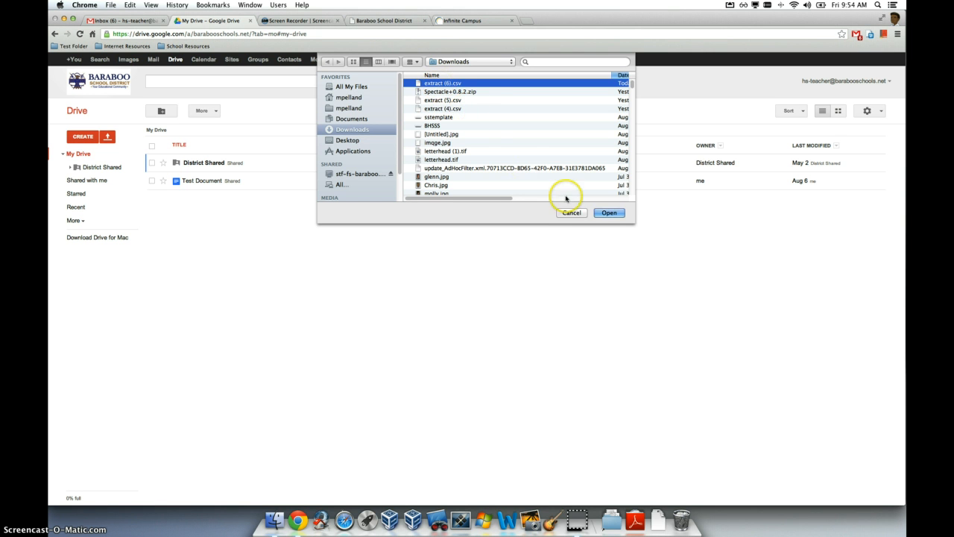
click(611, 213)
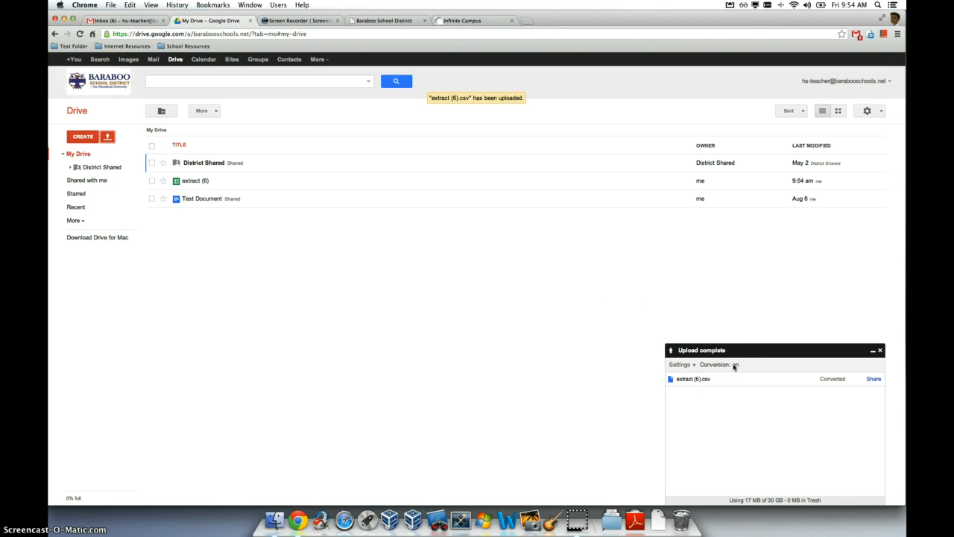
Step: Check the upload setting for converting files to Google Docs format and close the upload summary
click(690, 366)
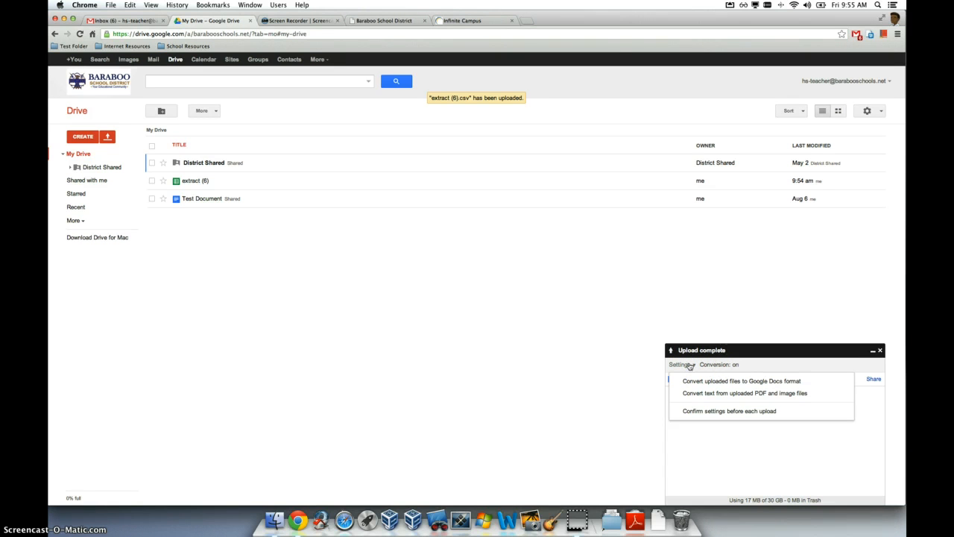
click(706, 383)
click(692, 367)
click(692, 366)
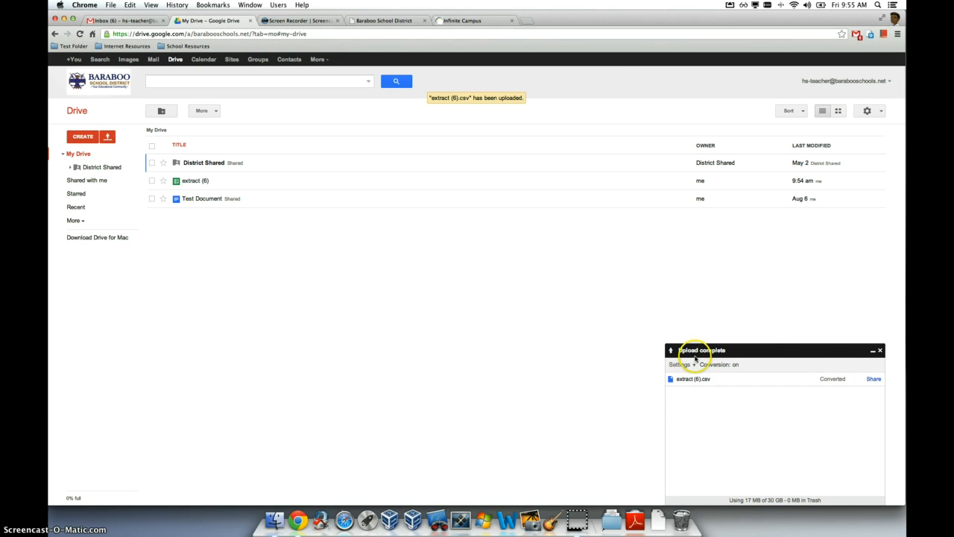
click(882, 351)
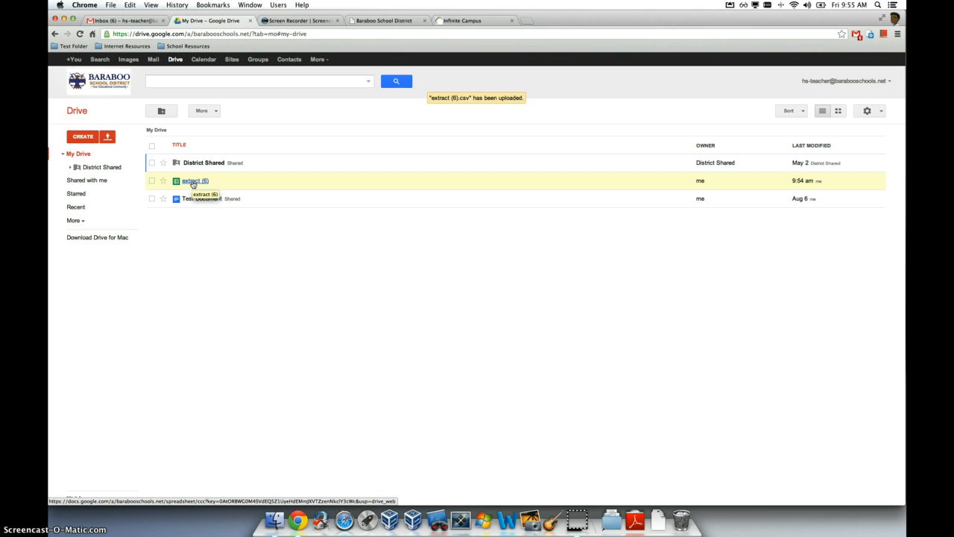
Step: Open the extract (6) spreadsheet from the recent files and widen columns A to D
click(96, 210)
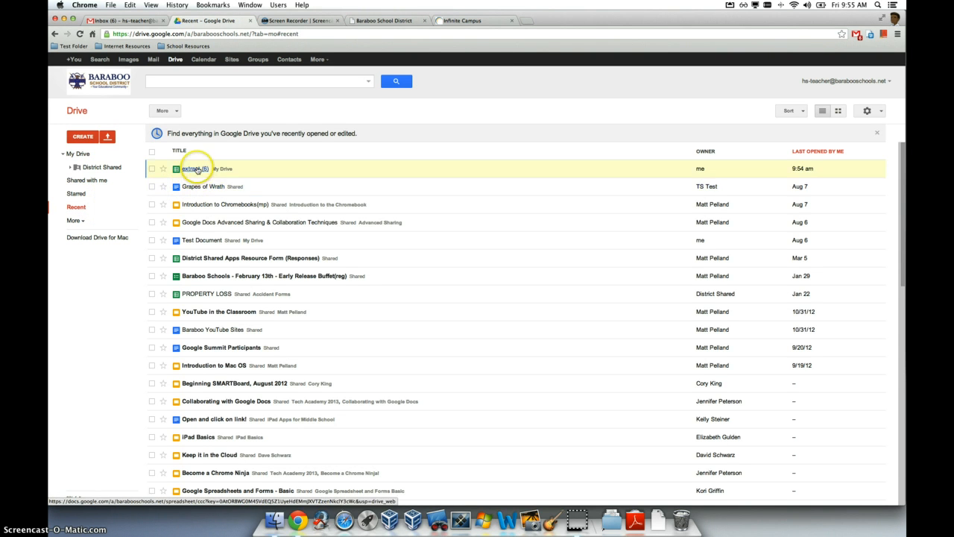
click(197, 169)
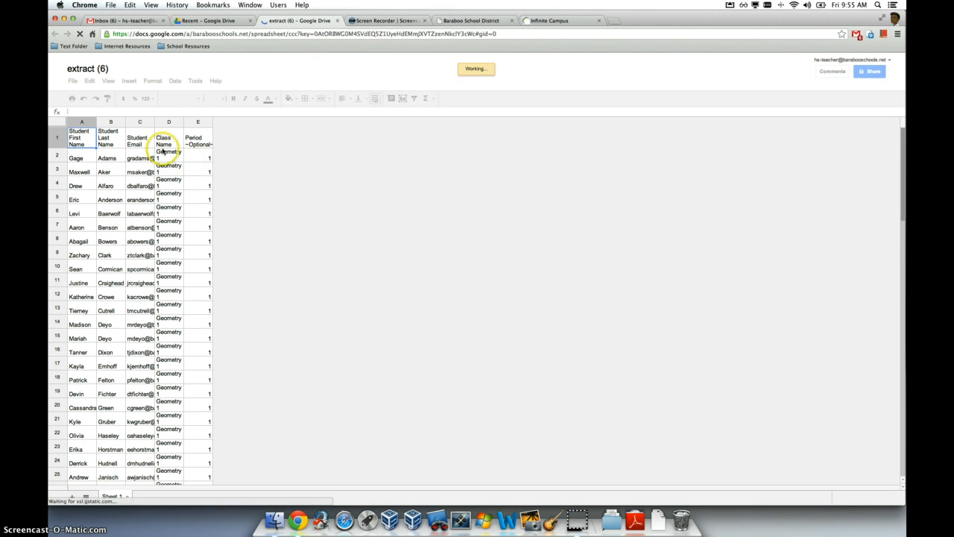
drag(96, 122, 303, 124)
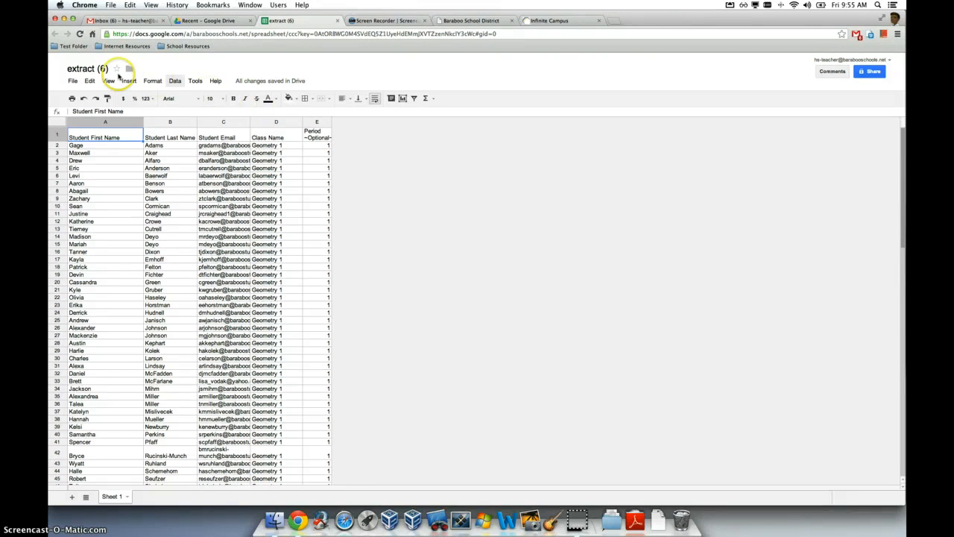
Step: Rename the spreadsheet as "Master List for Google Docs Folders"
click(88, 68)
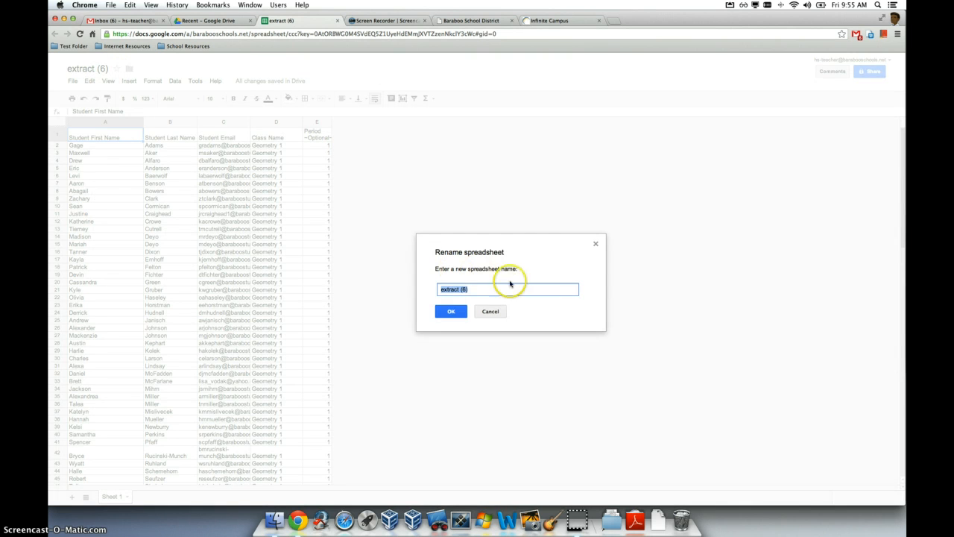
text(Mas)
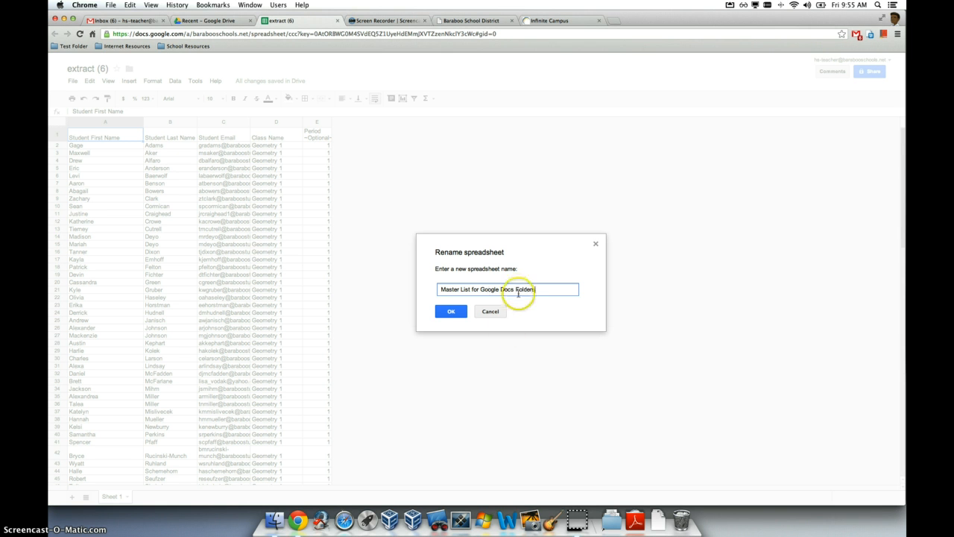
click(453, 312)
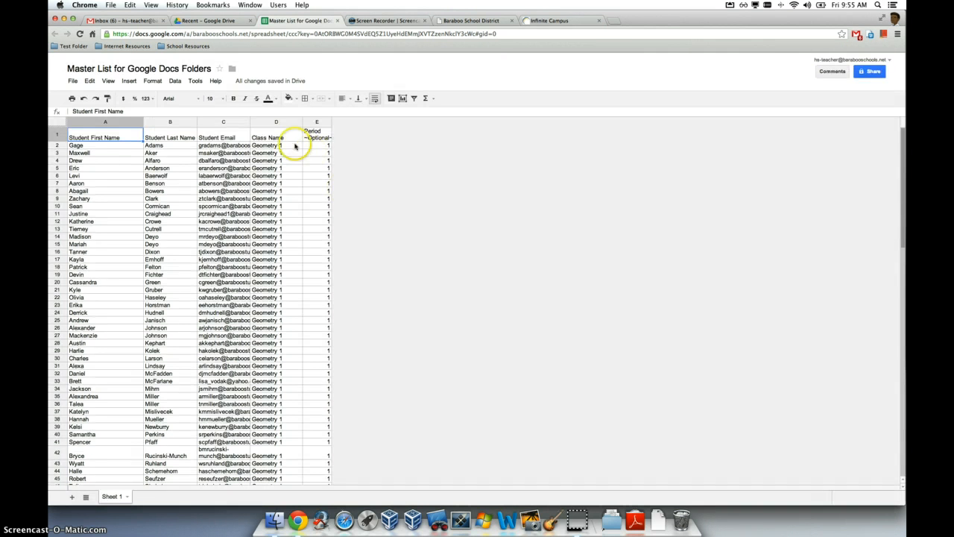
Step: Search the script gallery for "gclassfolders" and install gClassFolders v2.0.4-dev (4/11/13)
click(194, 81)
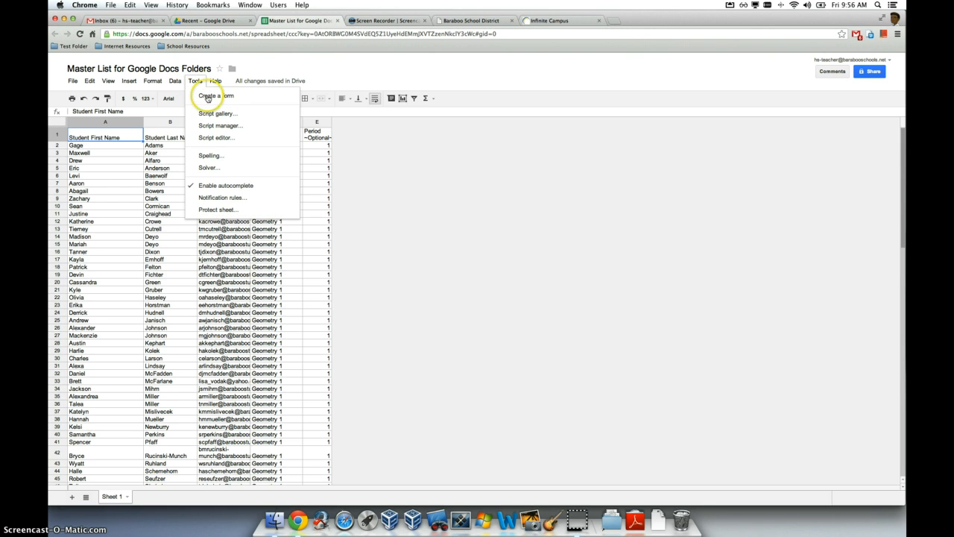
click(216, 113)
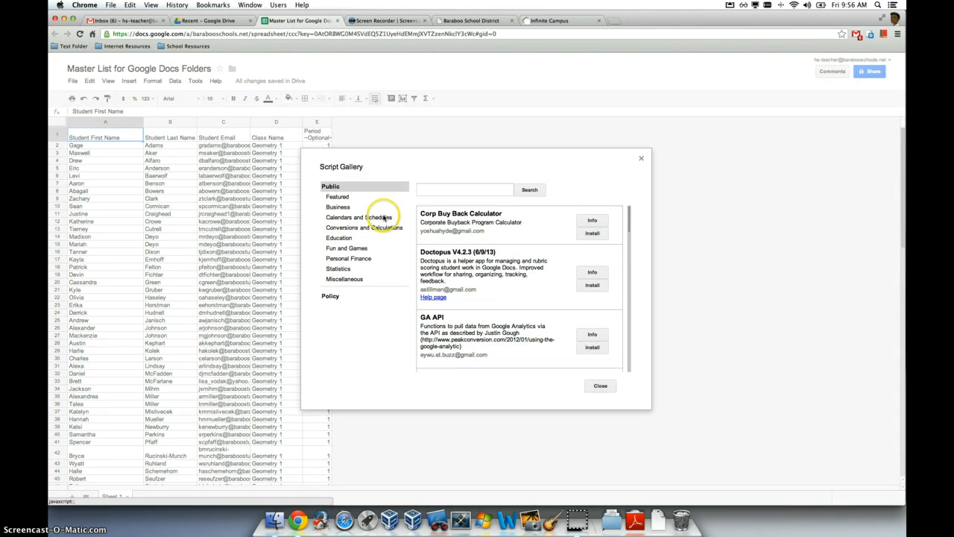
click(440, 189)
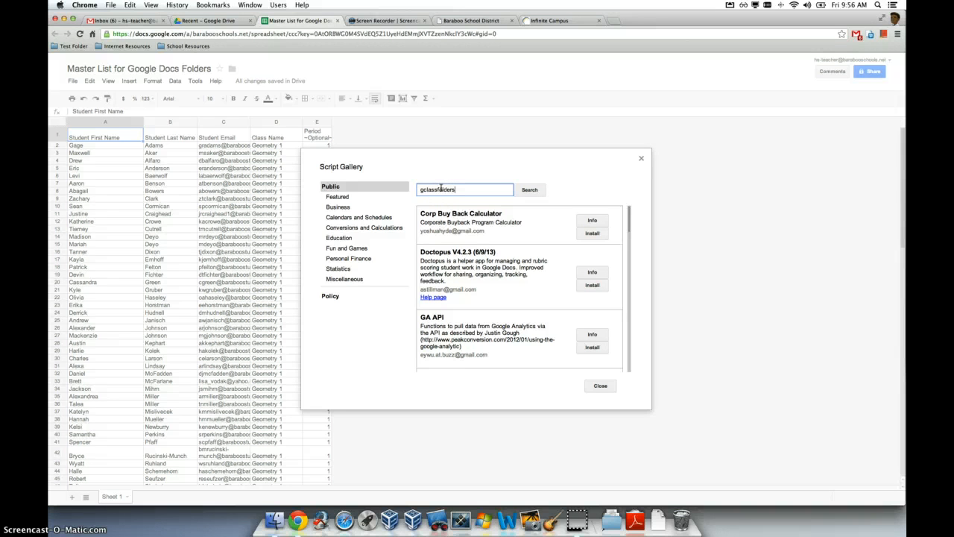
click(529, 190)
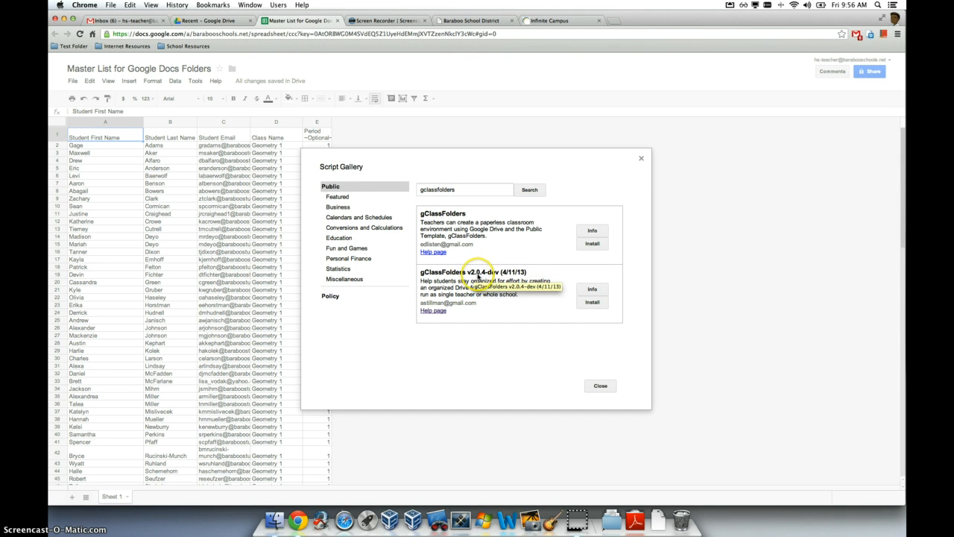
click(593, 302)
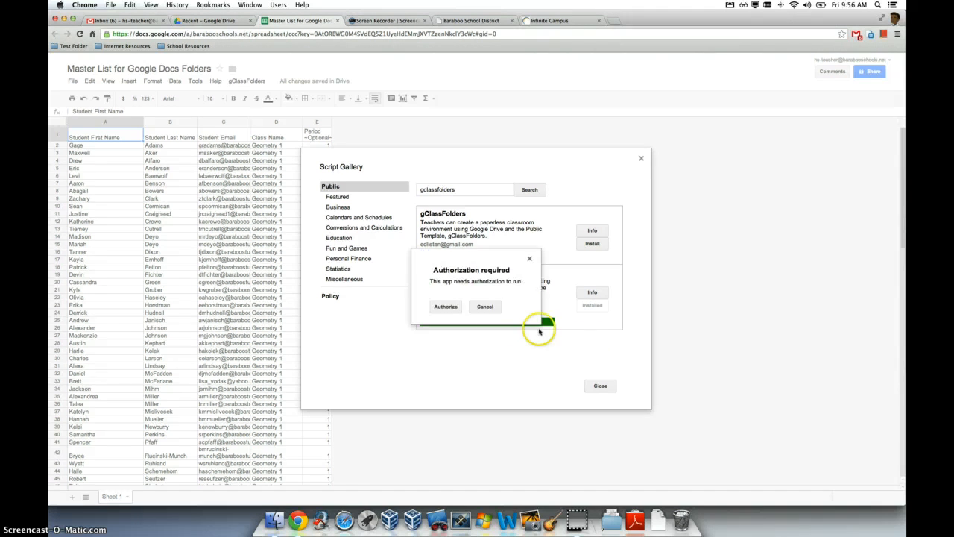
Step: Try to authorize the installed script, and close the authorization window and the Script Gallery
click(443, 306)
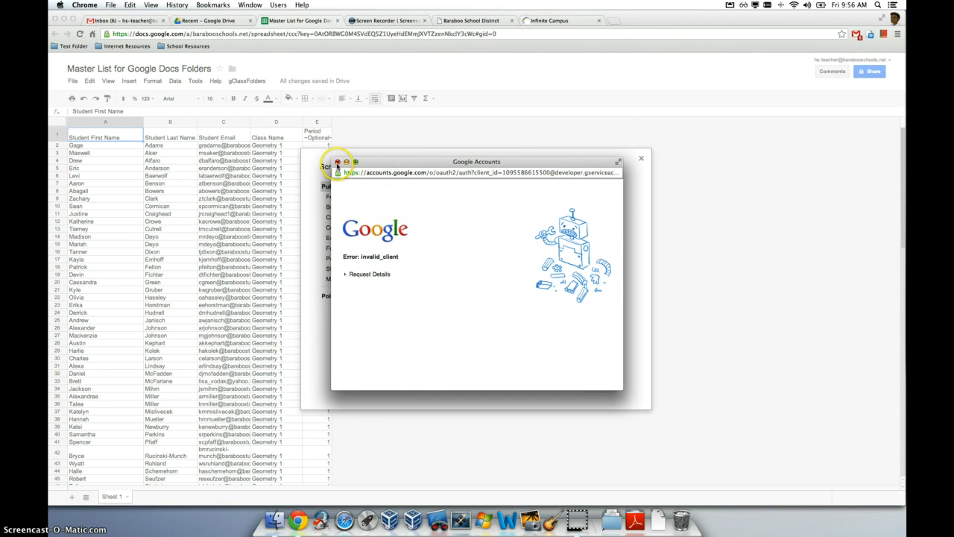
click(337, 163)
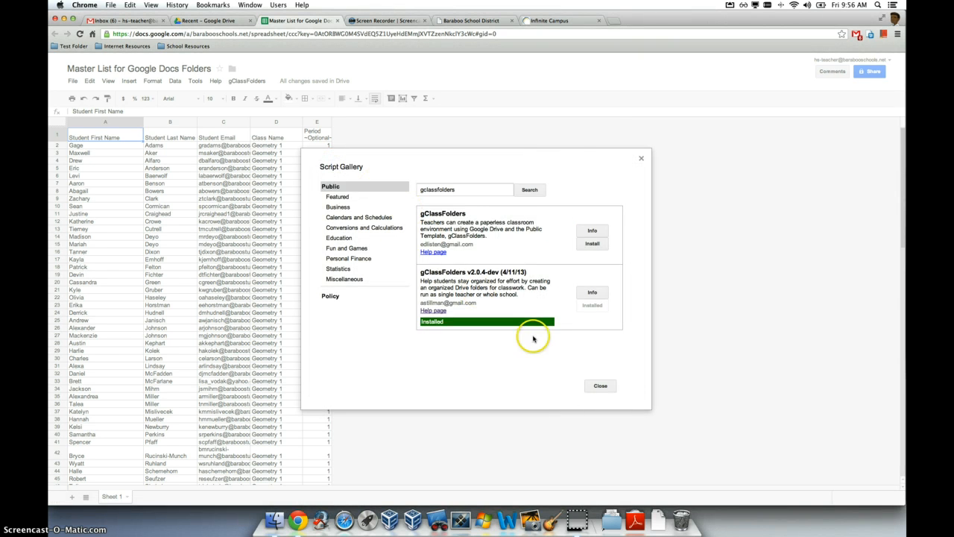
click(601, 385)
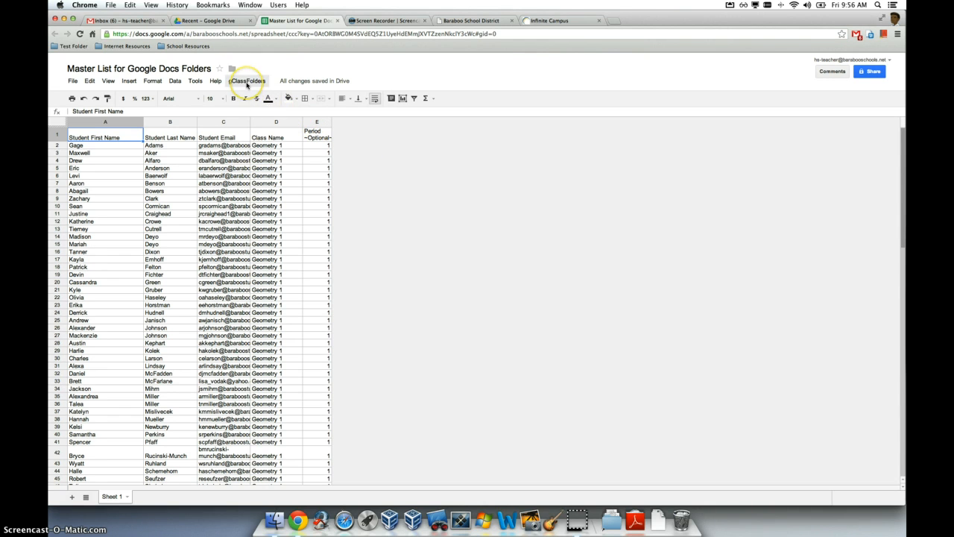
Step: Start the gClassFolders initial settings and grant the script all the account permissions it requests
click(247, 81)
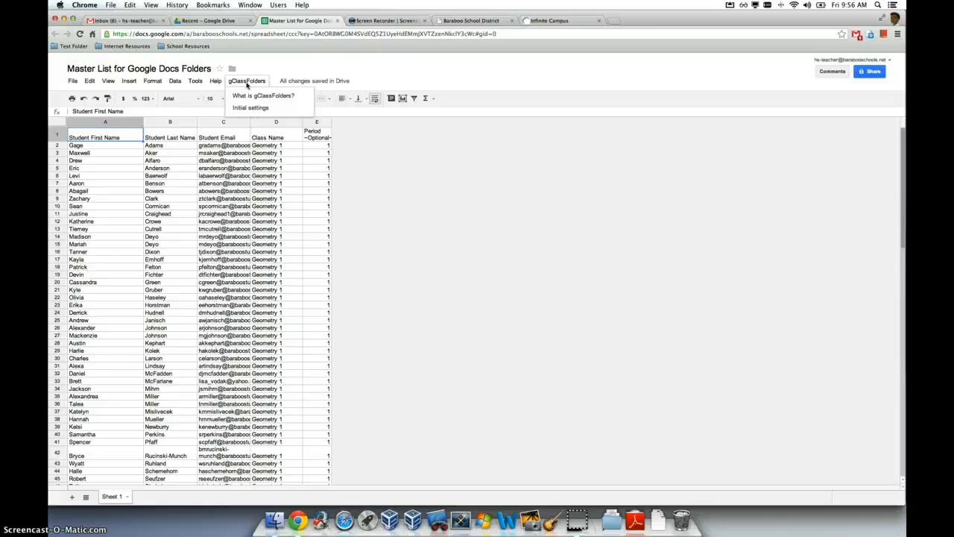
click(250, 108)
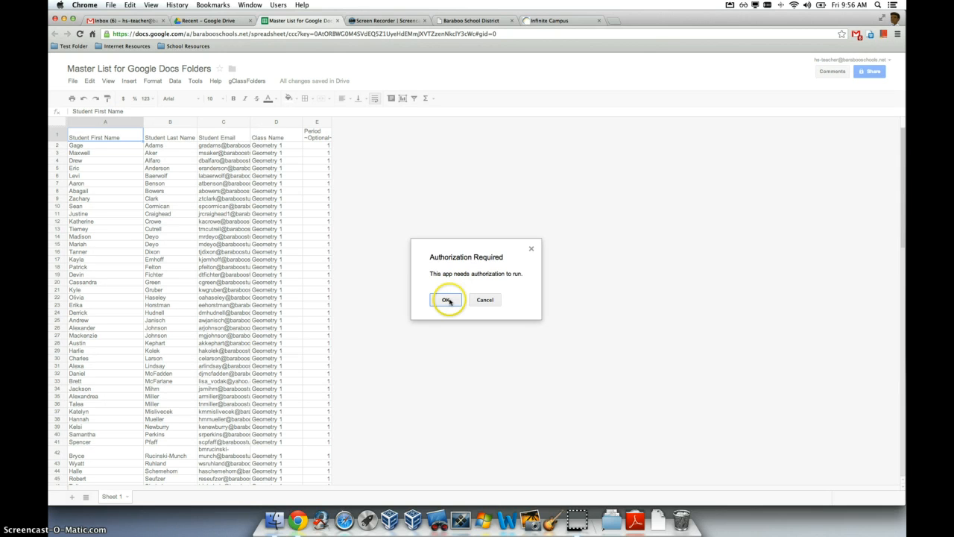
click(447, 300)
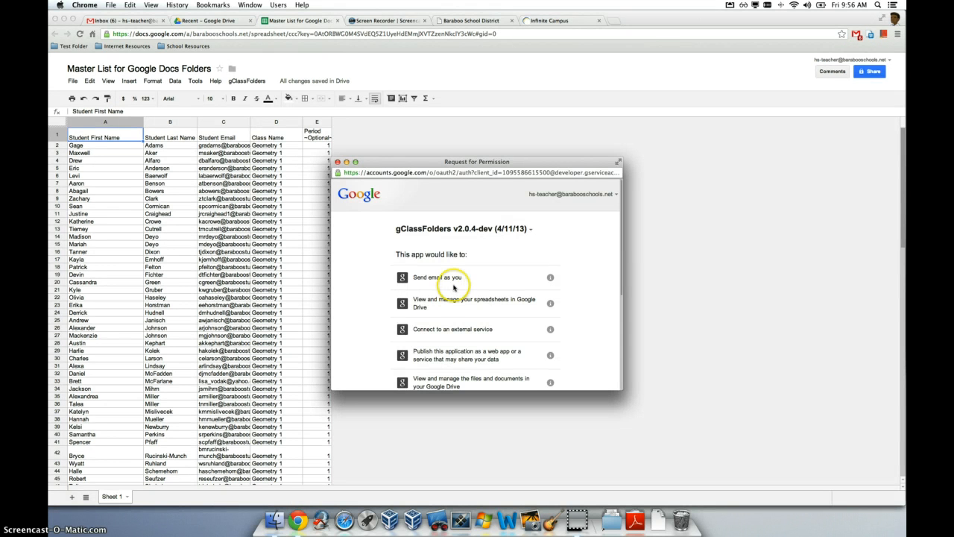
scroll(454, 284, down, 5)
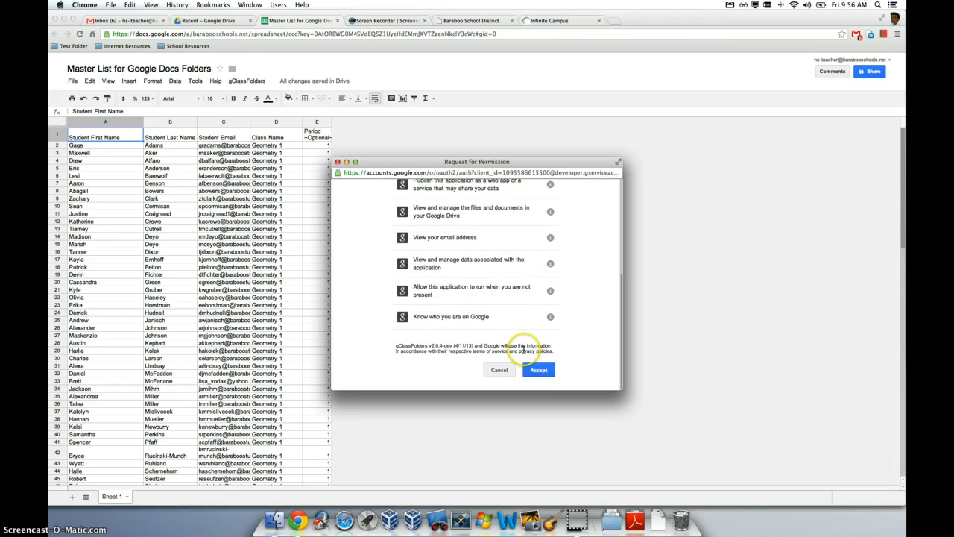
click(538, 370)
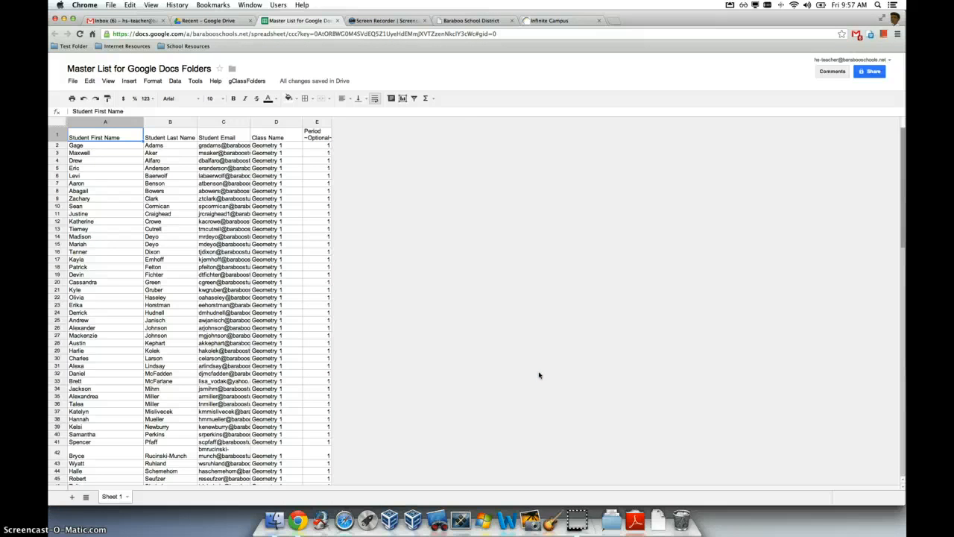
Step: Save the gClassFolders initial settings with English as the language, the default labels and Single Teacher Mode
click(251, 81)
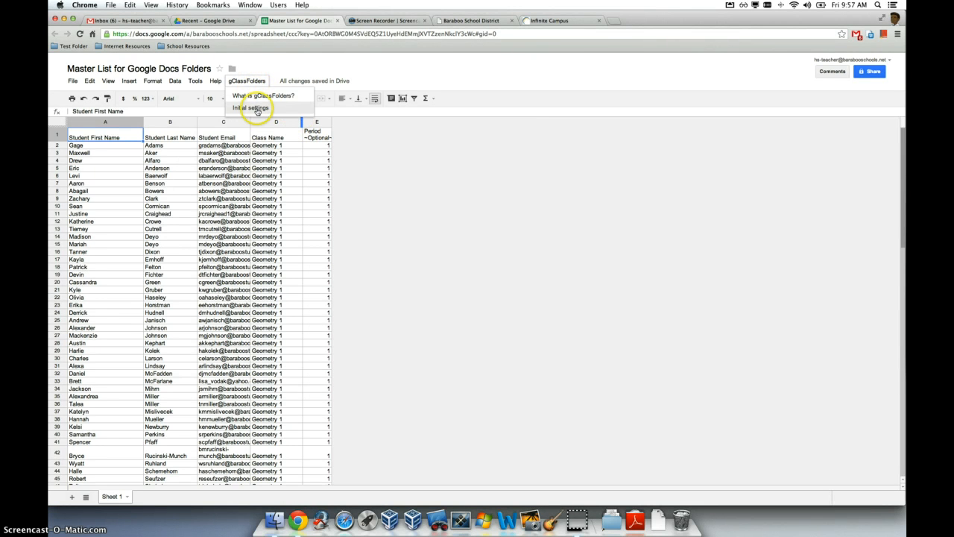
click(256, 109)
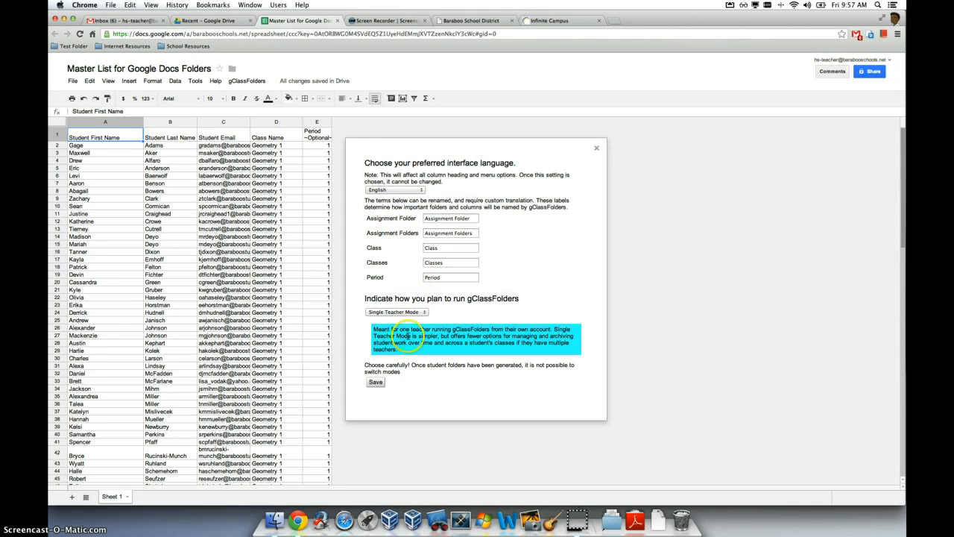
click(376, 383)
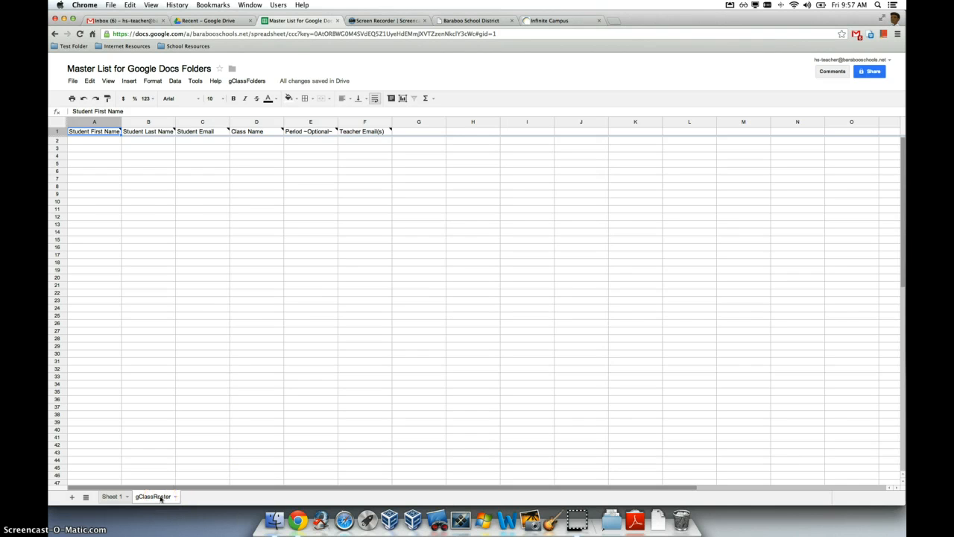
Step: Copy all student rows from Sheet 1, rows 2 to 134 across columns A to E, without the header
click(112, 496)
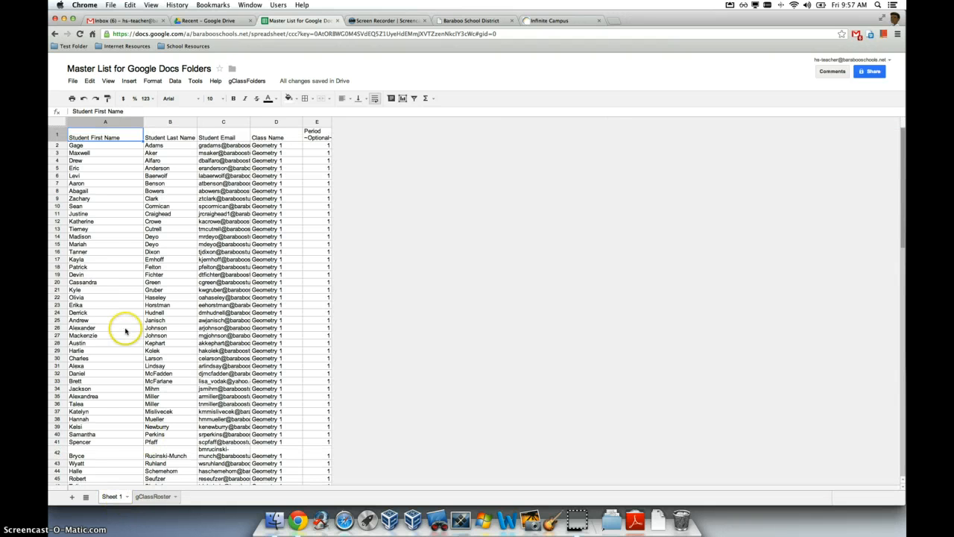
drag(77, 144, 320, 191)
drag(348, 270, 323, 307)
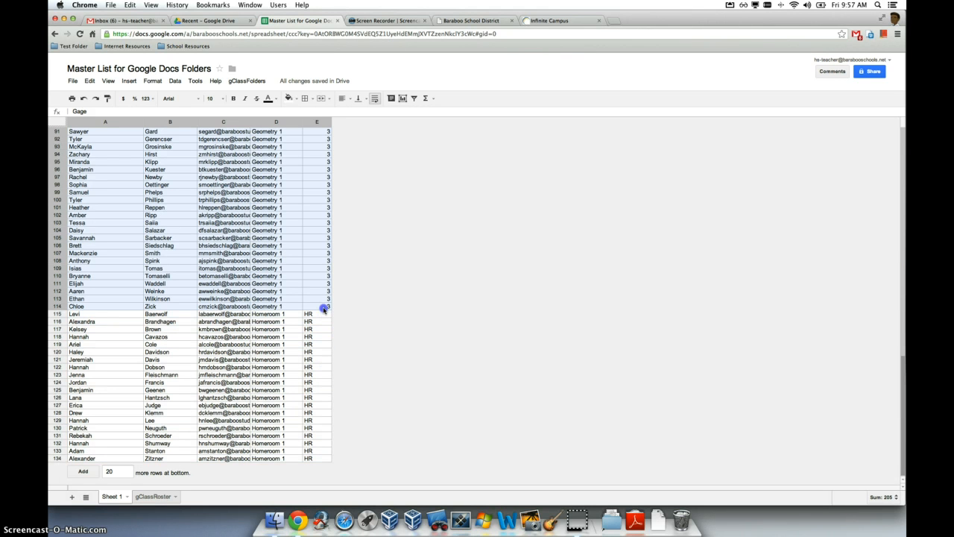
drag(323, 310, 327, 458)
scroll(149, 167, up, 4)
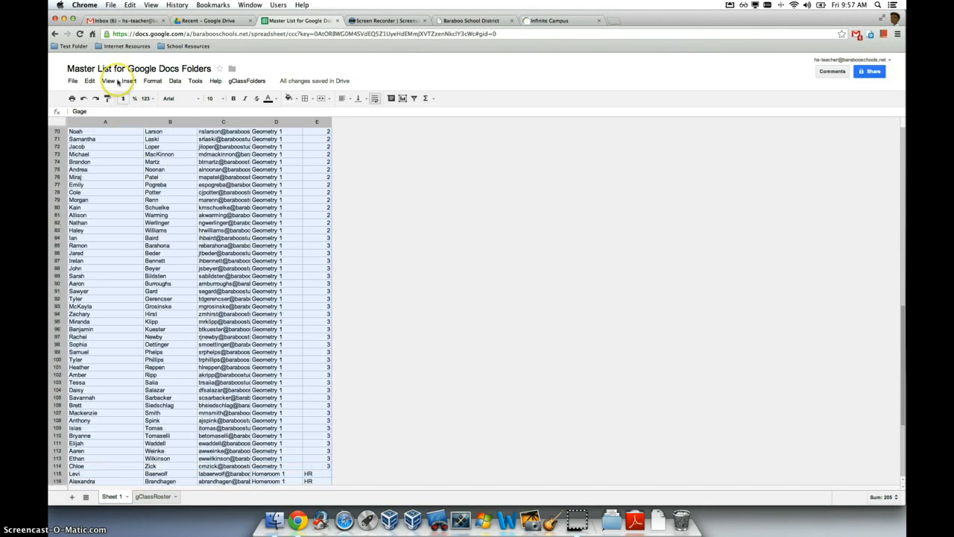
click(90, 81)
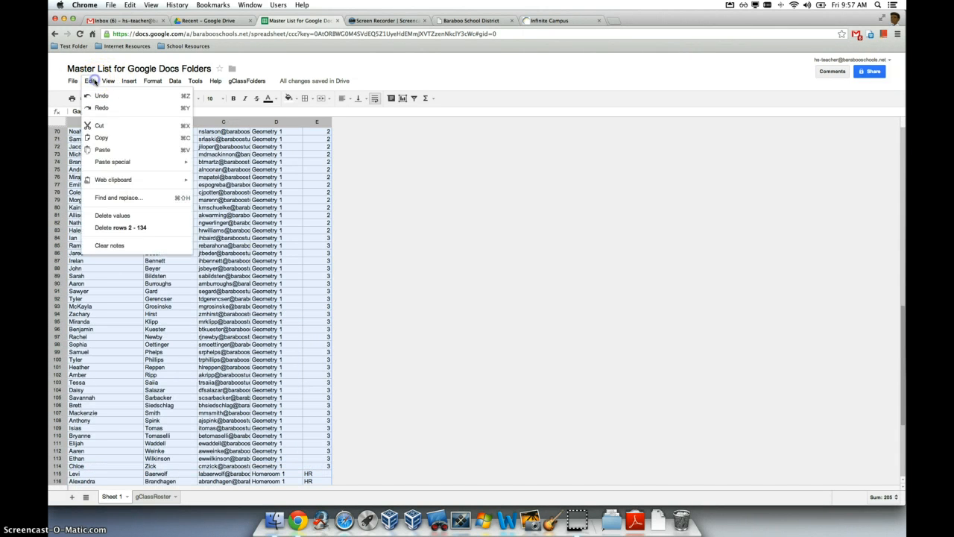
click(102, 138)
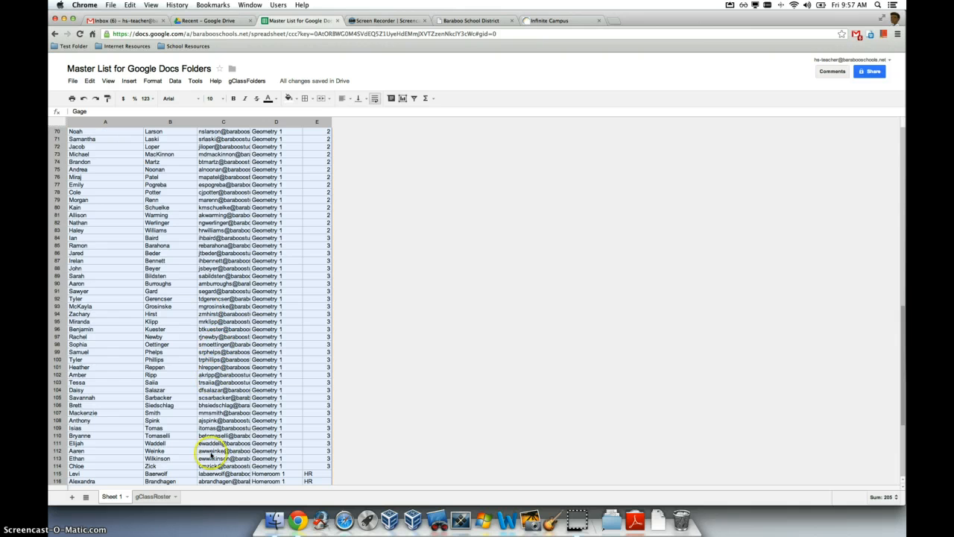
Step: Paste the copied student rows into the gClassRoster sheet starting at cell A2, and compare it with Sheet 1
click(154, 497)
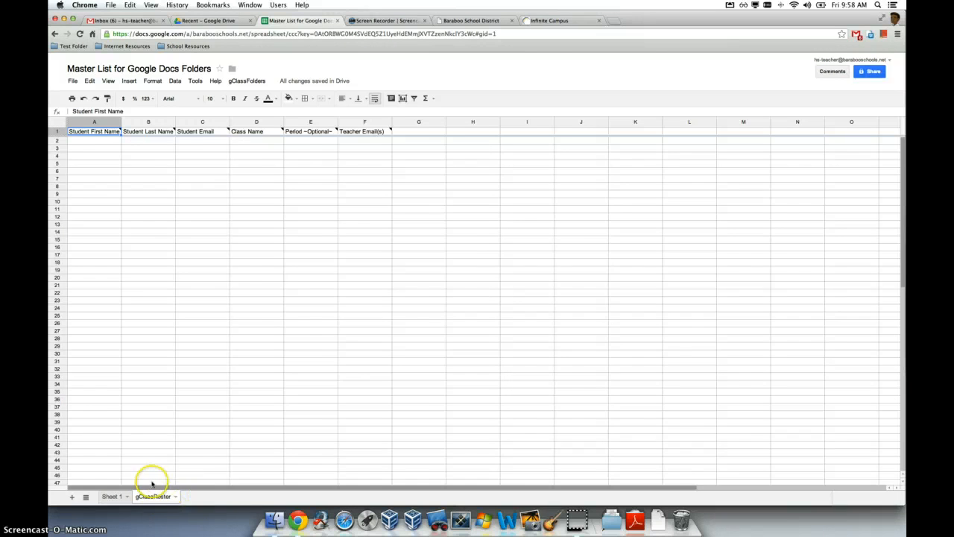
click(87, 142)
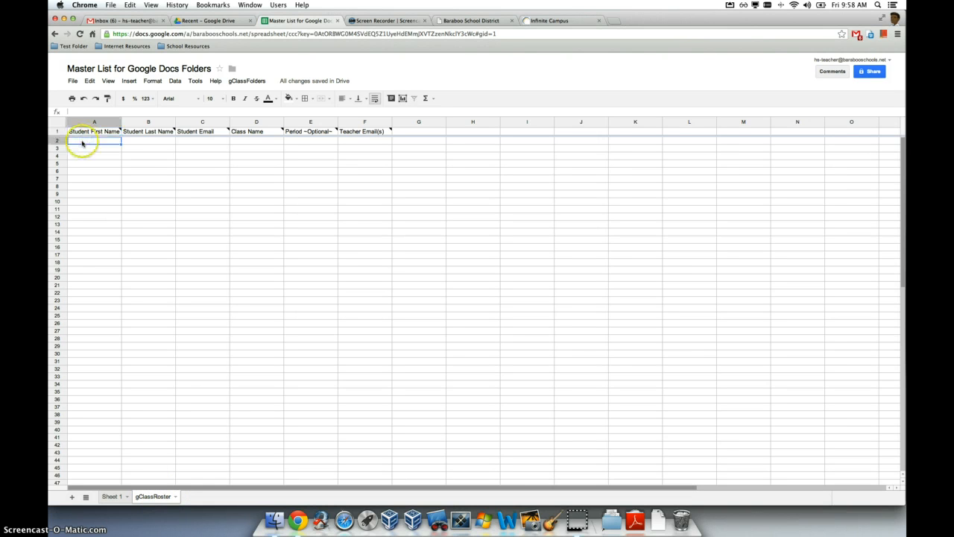
click(89, 81)
click(117, 150)
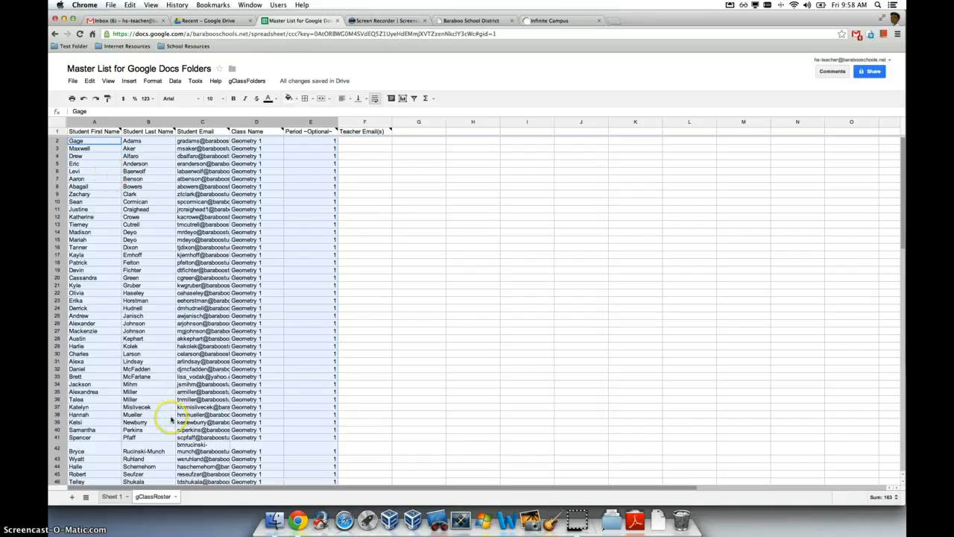
click(111, 496)
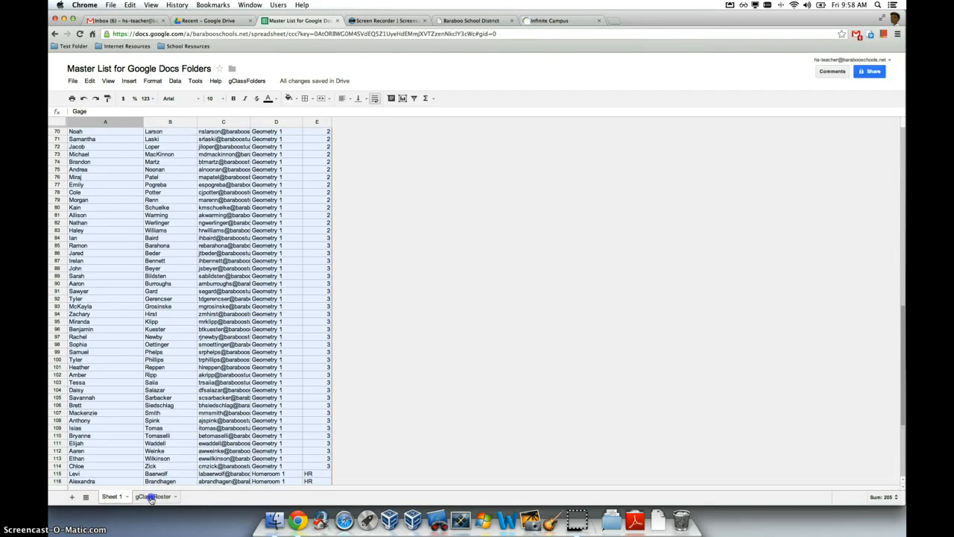
click(152, 497)
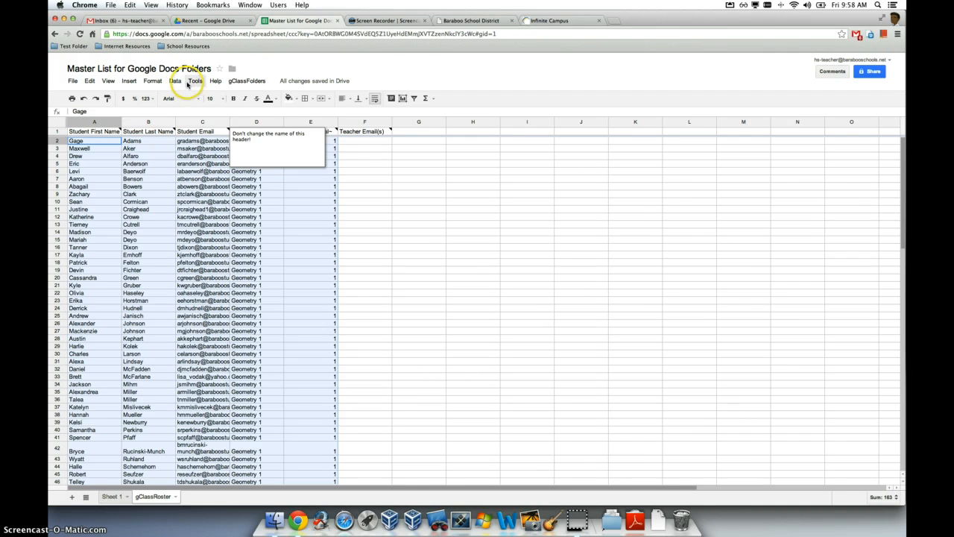
Step: Run gClassFolders to create new folders and shares for the roster, and return to the gClassRoster sheet
click(238, 82)
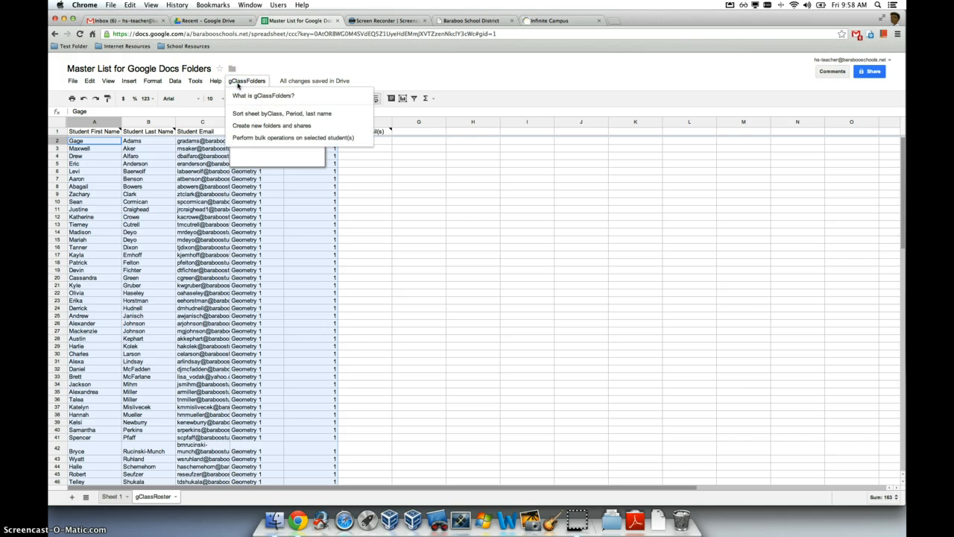
click(259, 126)
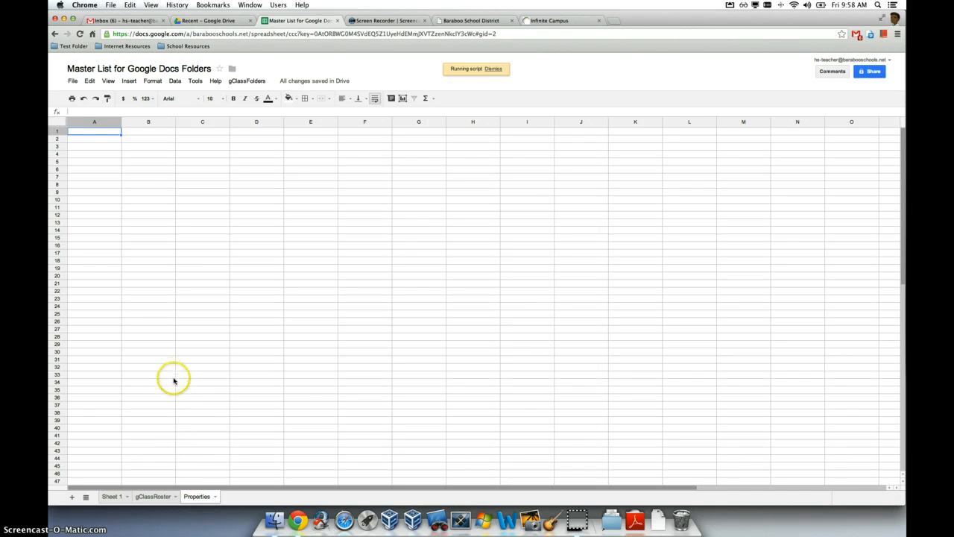
click(152, 497)
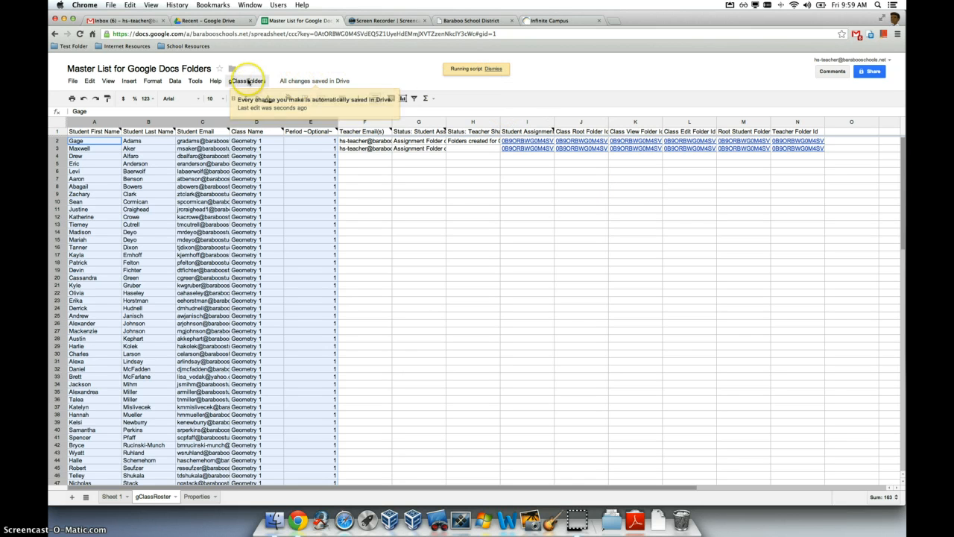
Step: Review the gClassFolders command for creating folders and shares, and dismiss the running-script notice
click(247, 81)
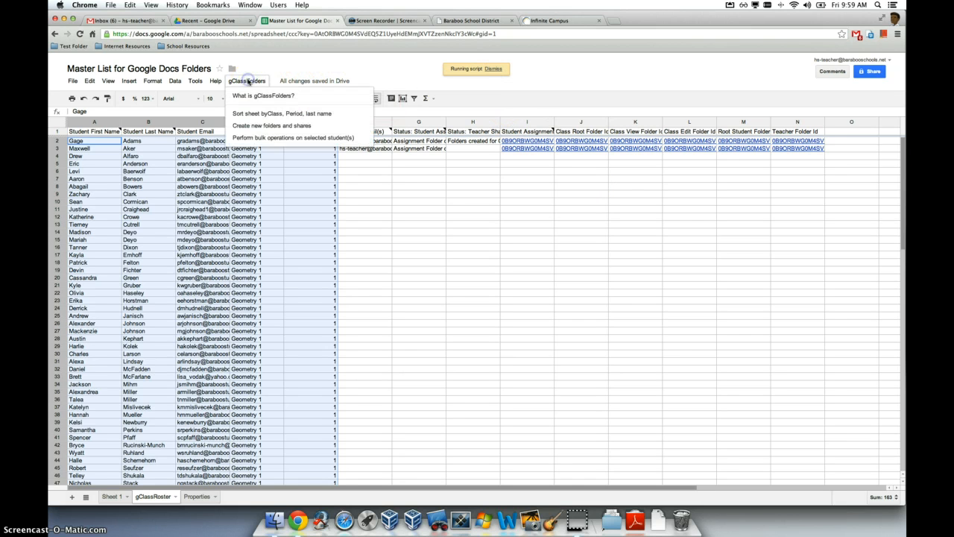
click(256, 127)
click(293, 64)
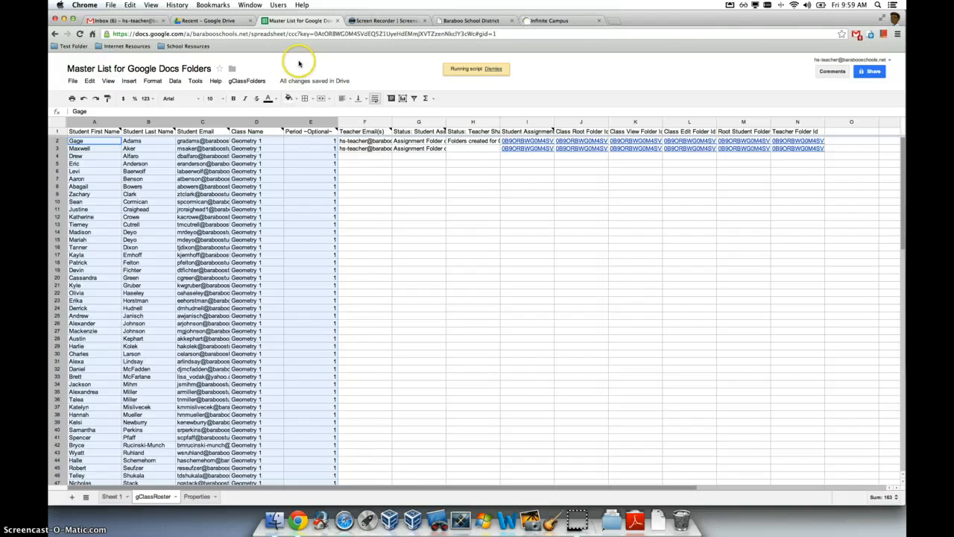
click(496, 69)
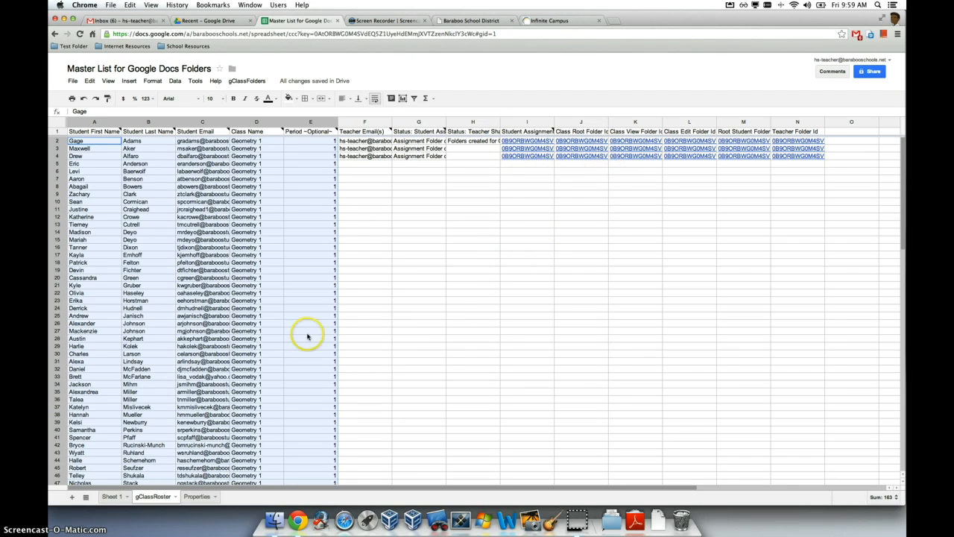
Step: Switch to Google Drive and examine the student folders in Geometry 1 Period 1 Assignment Folders
click(212, 20)
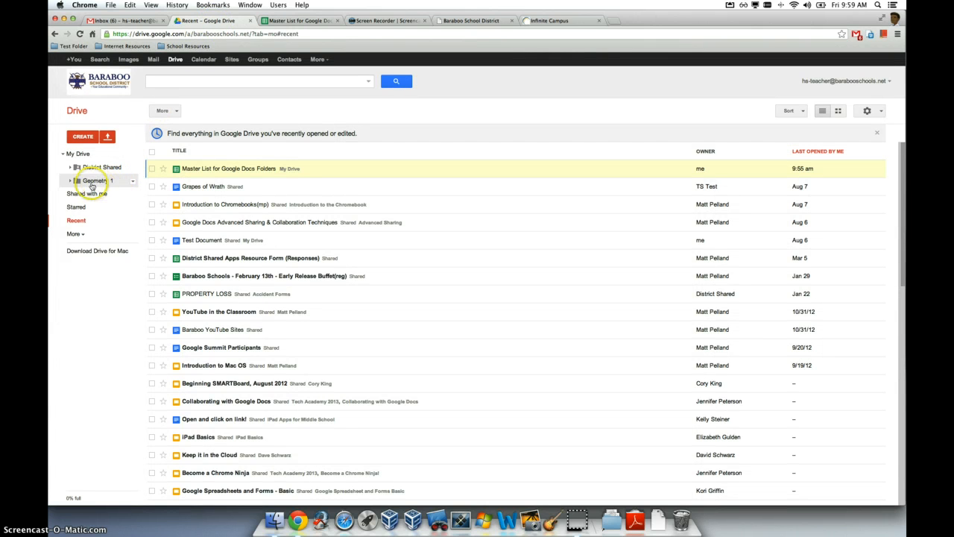
click(71, 181)
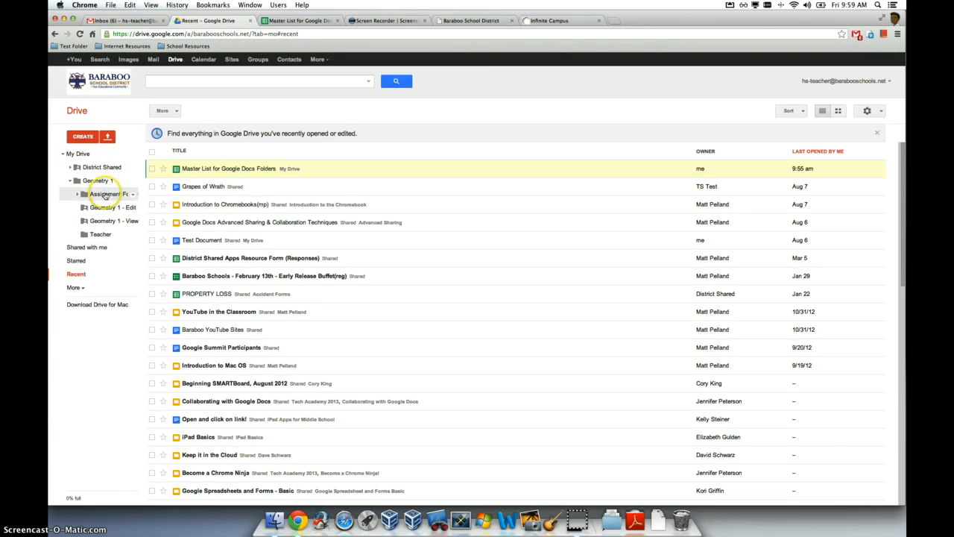
click(97, 196)
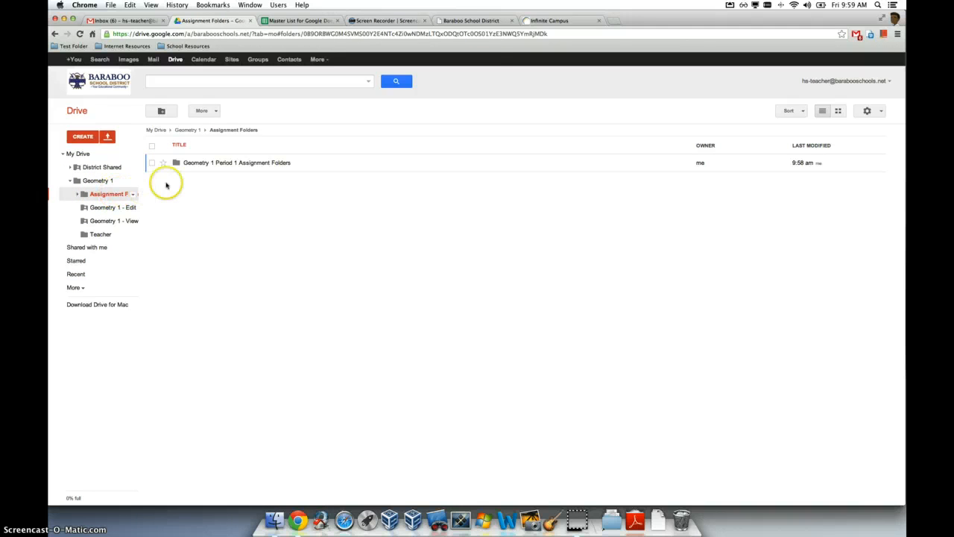
click(212, 161)
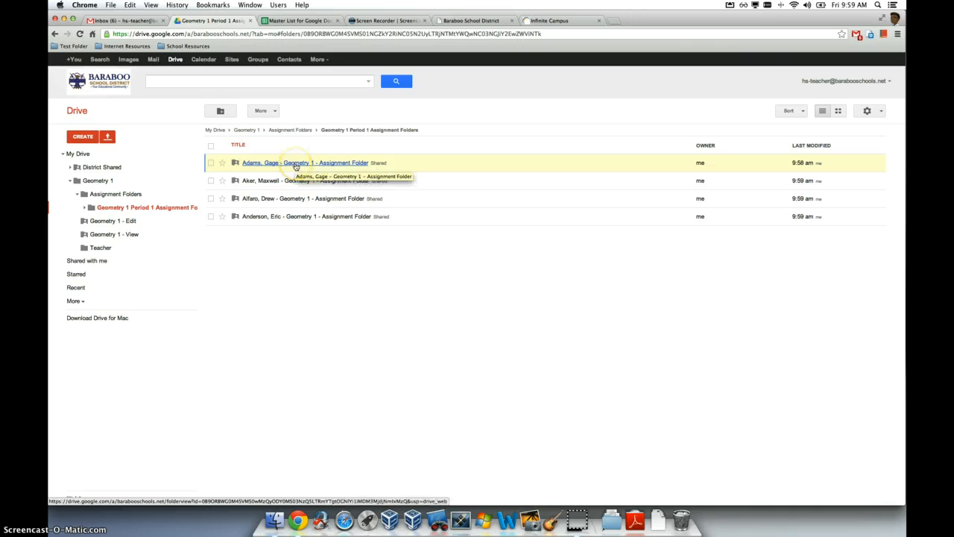
Step: Examine the shared class folders Geometry 1 - Edit and Geometry 1 - View
click(132, 222)
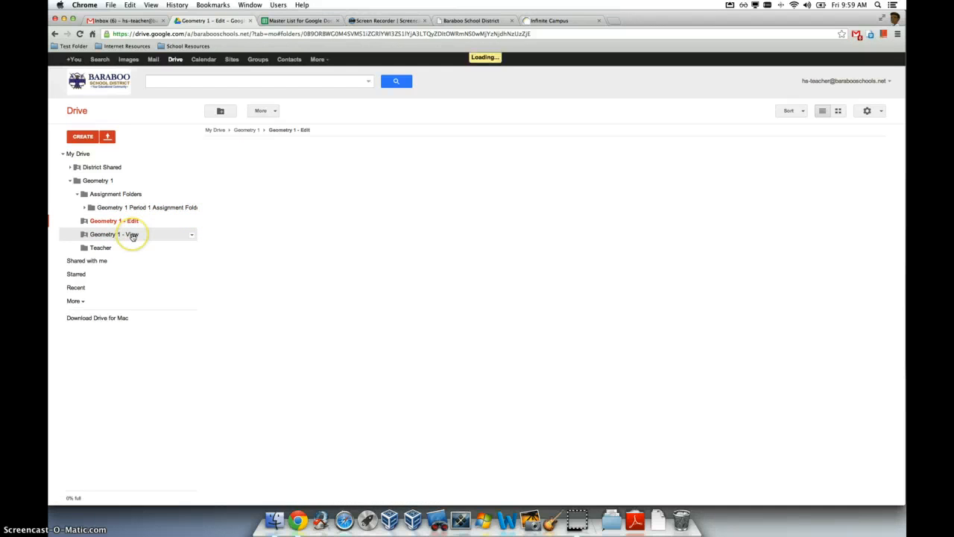
click(133, 235)
click(132, 222)
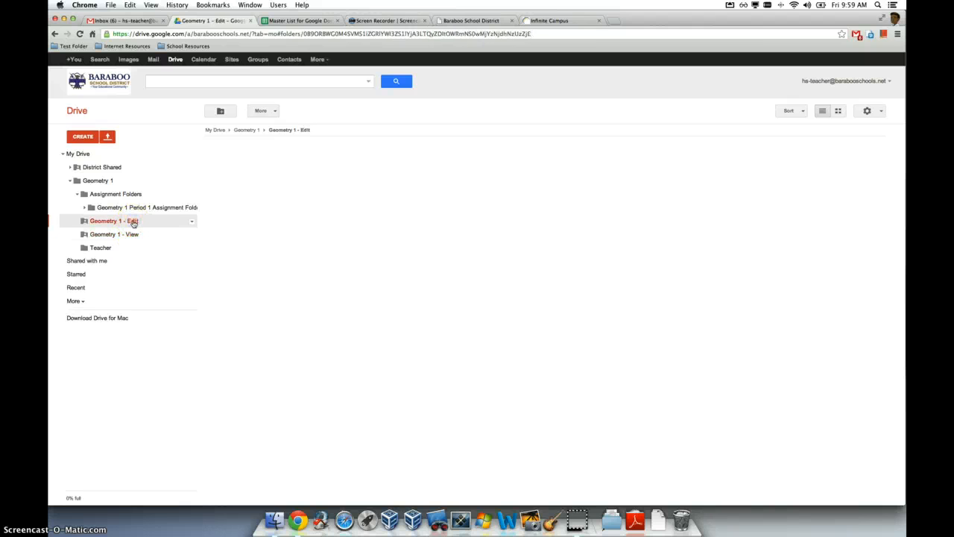
click(133, 233)
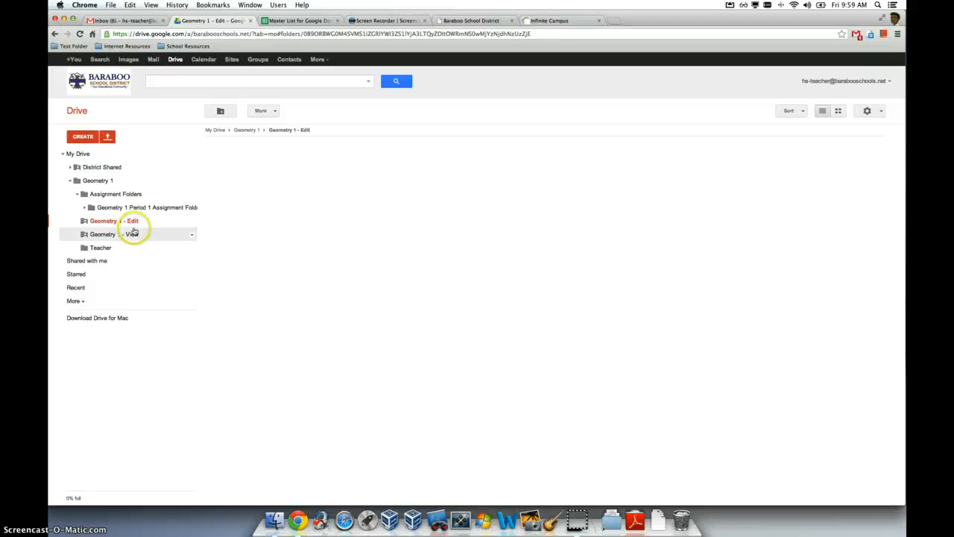